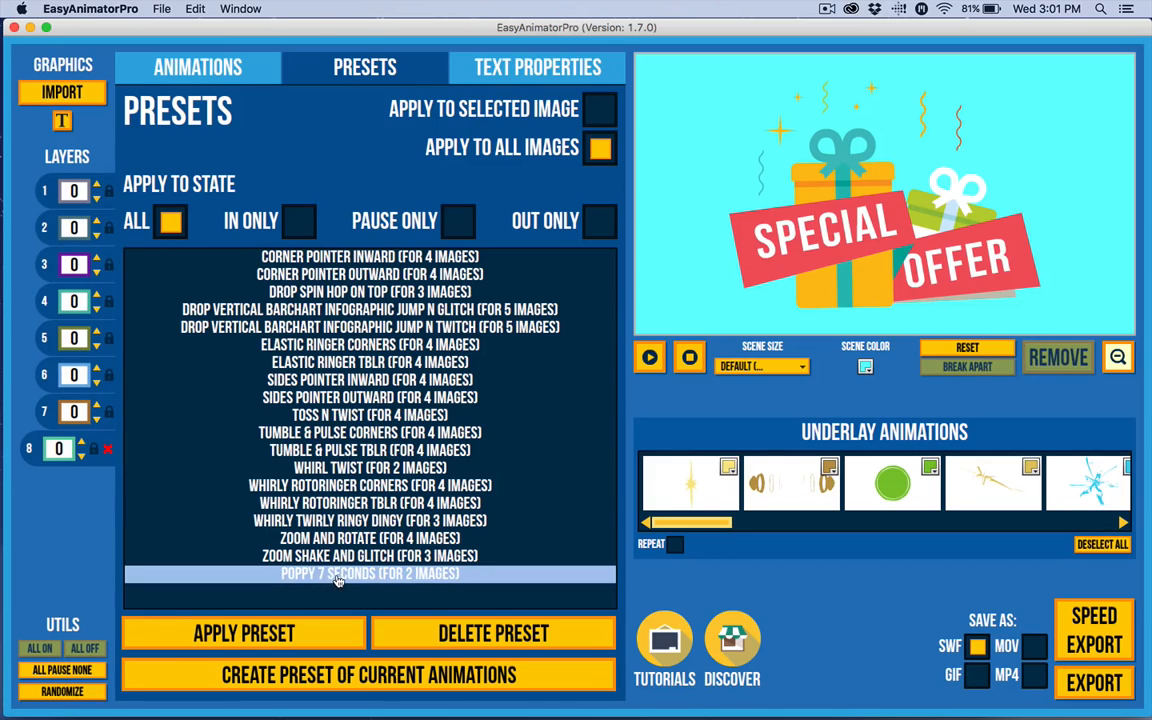
# Remove all the gift, ribbon and Special Offer graphics from the scene.
pyautogui.click(655, 357)
pyautogui.keyDown('shift'); pyautogui.click(380, 556); pyautogui.keyUp('shift')
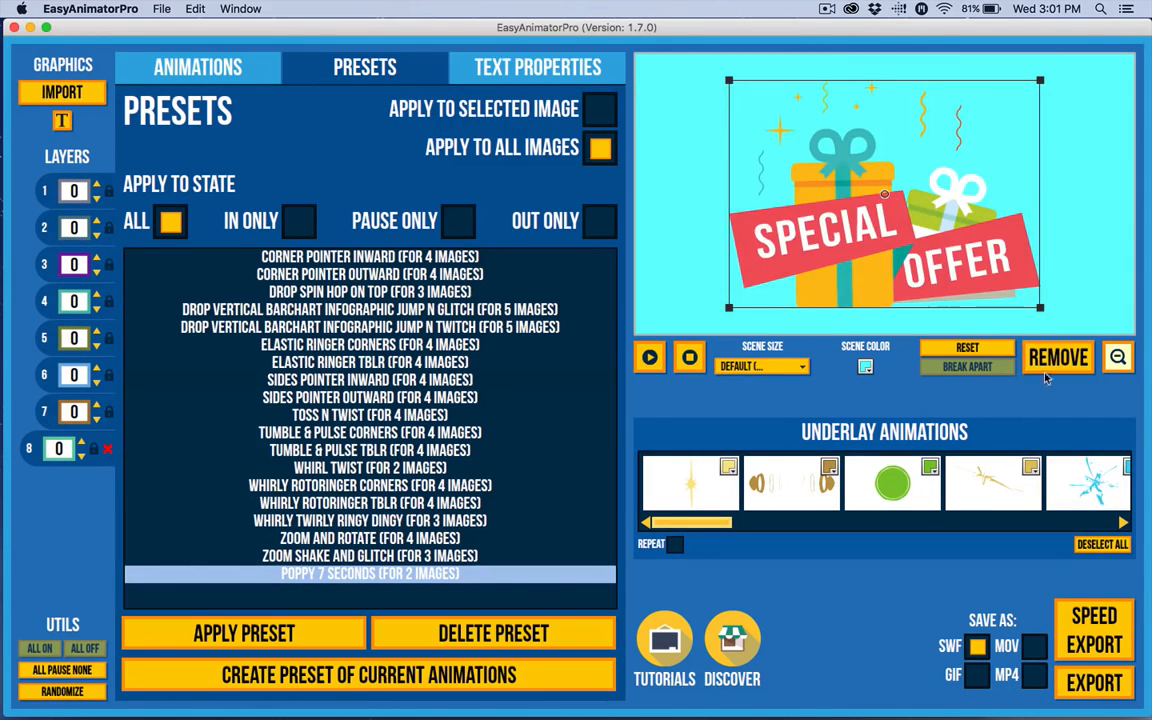
pyautogui.click(1045, 369)
pyautogui.click(557, 415)
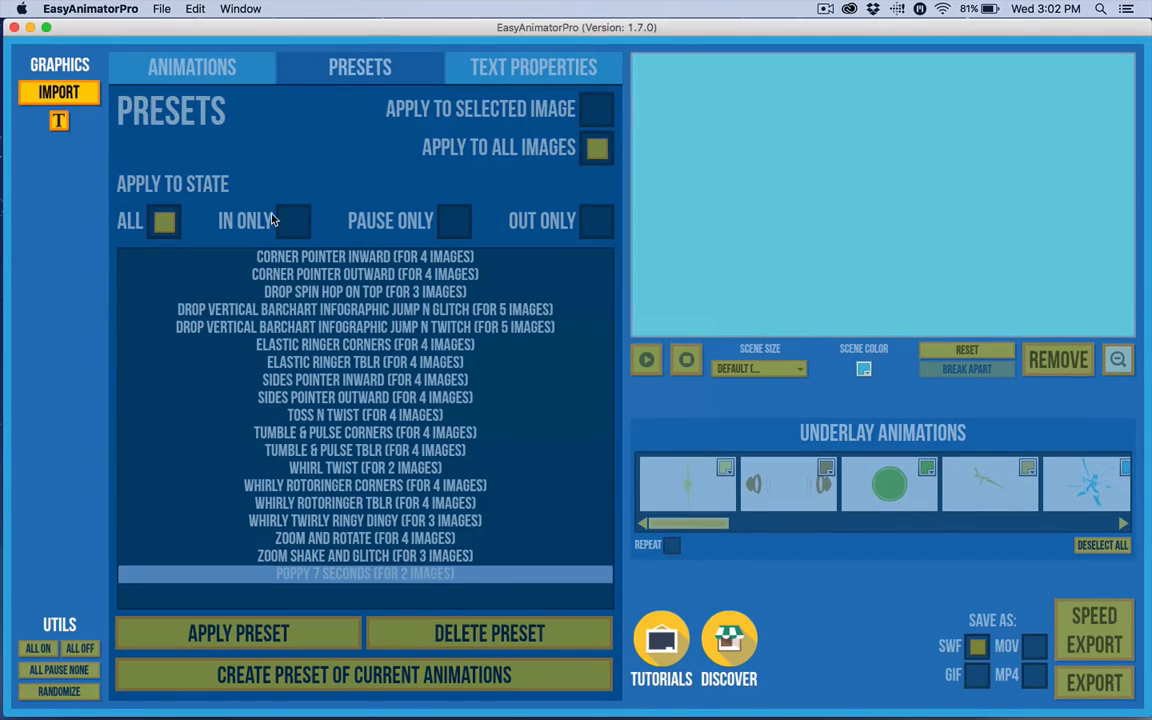
# Add a text object to the empty scene reading "Text" on one line and "Animation" on the next.
pyautogui.click(59, 120)
pyautogui.click(801, 110)
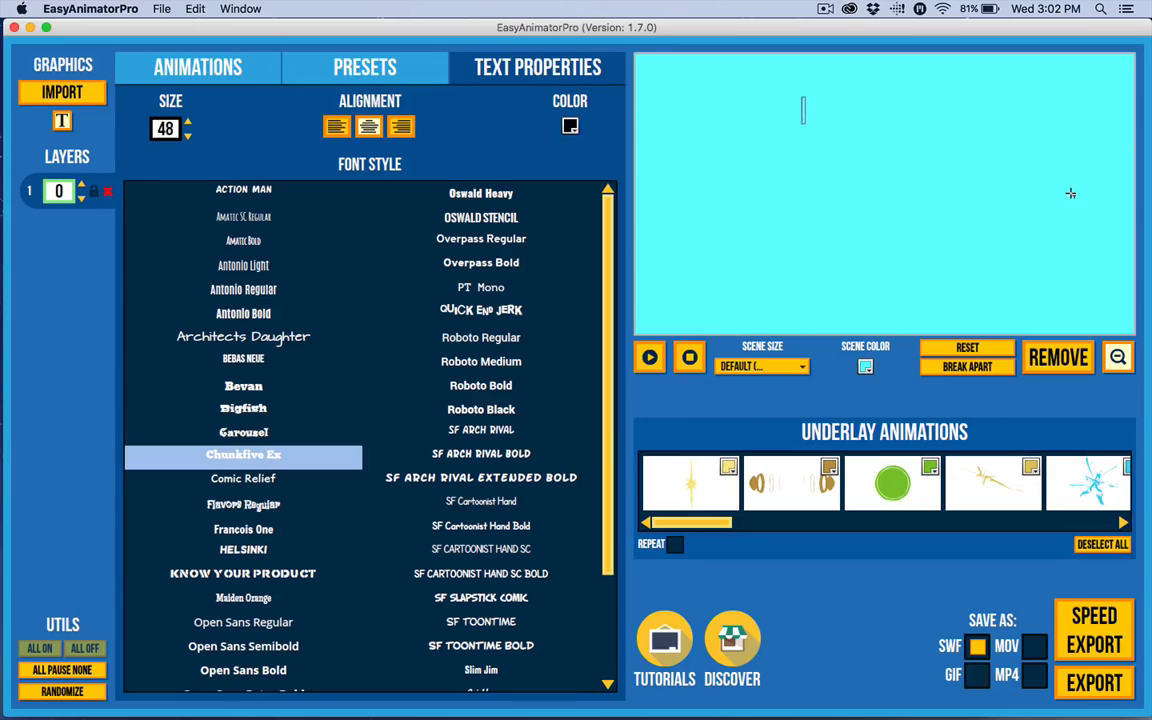
pyautogui.write('Text')
pyautogui.press('Return')
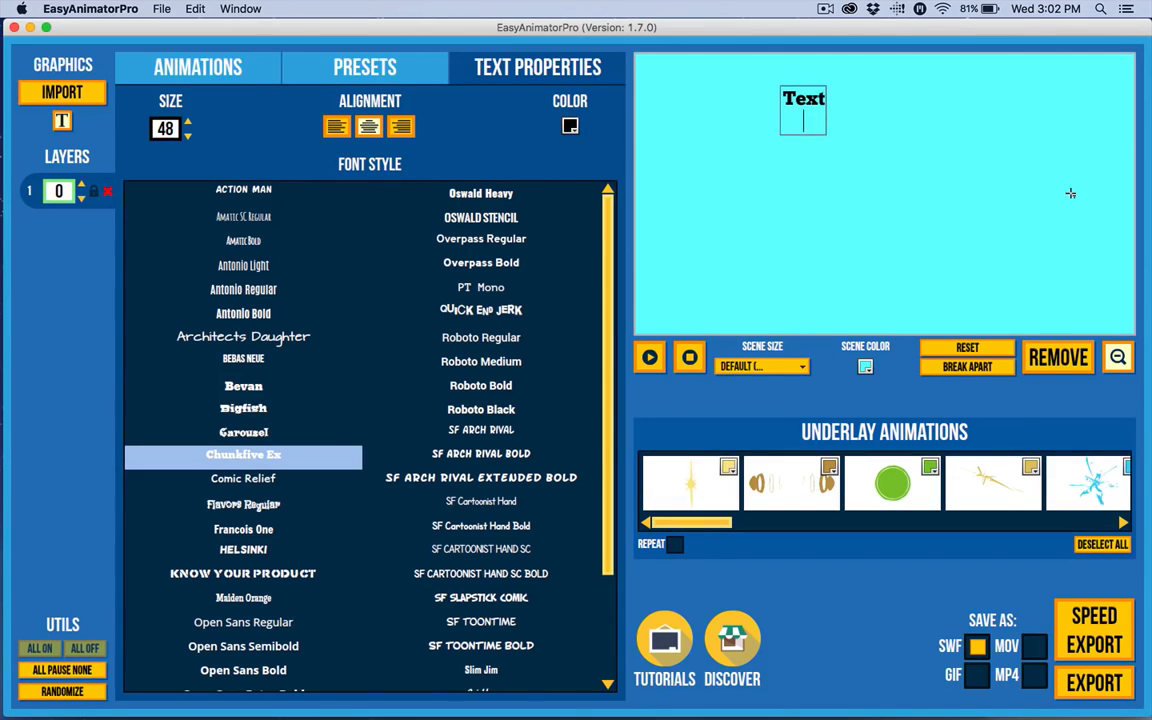
pyautogui.write('Animate')
pyautogui.press('BackSpace')
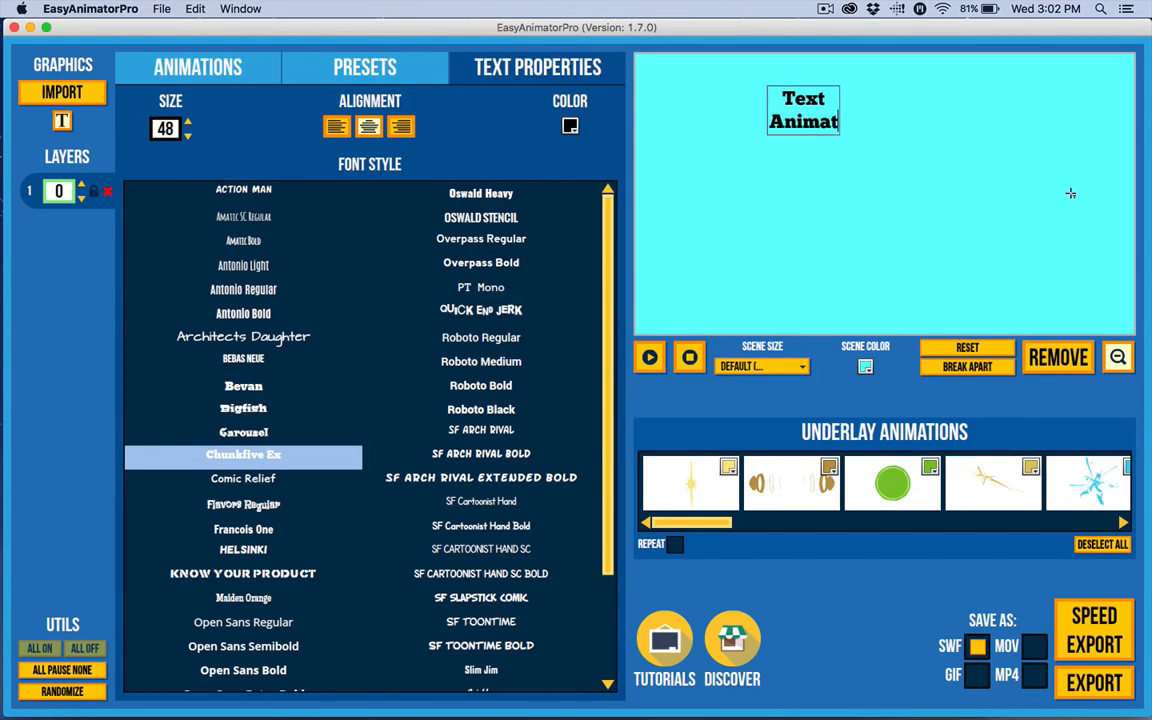
pyautogui.write('ion')
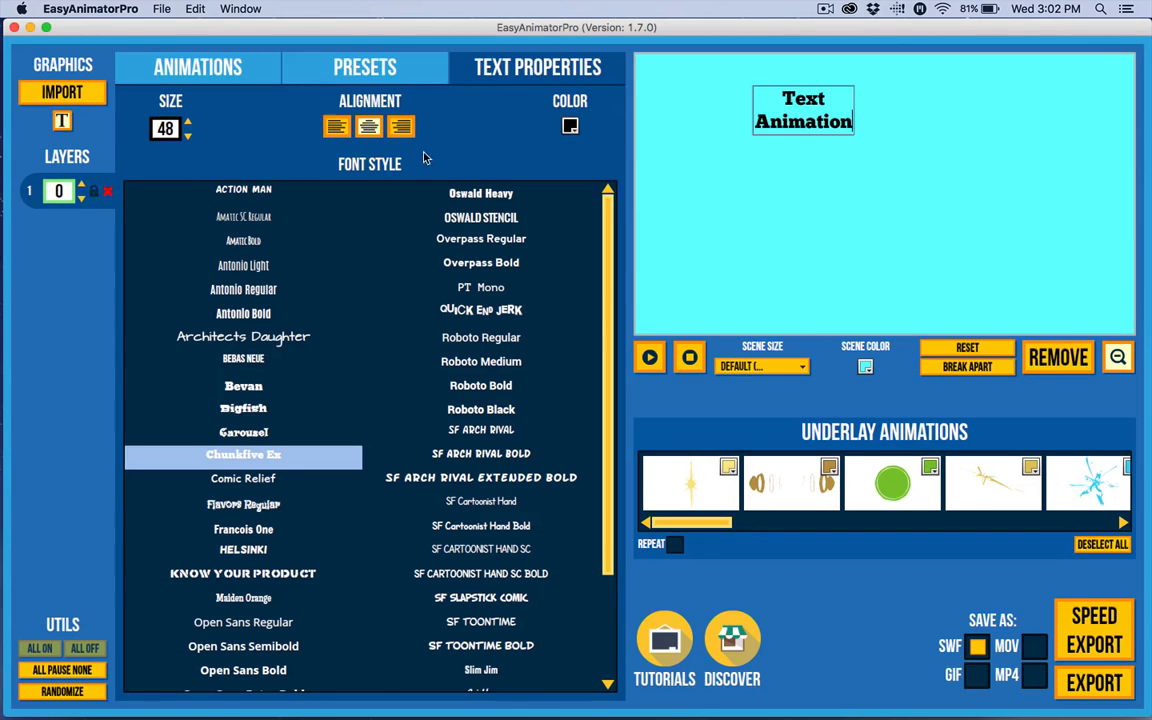
# Enlarge the text to fill the middle of the scene, and break it apart into words.
pyautogui.click(63, 122)
pyautogui.click(811, 117)
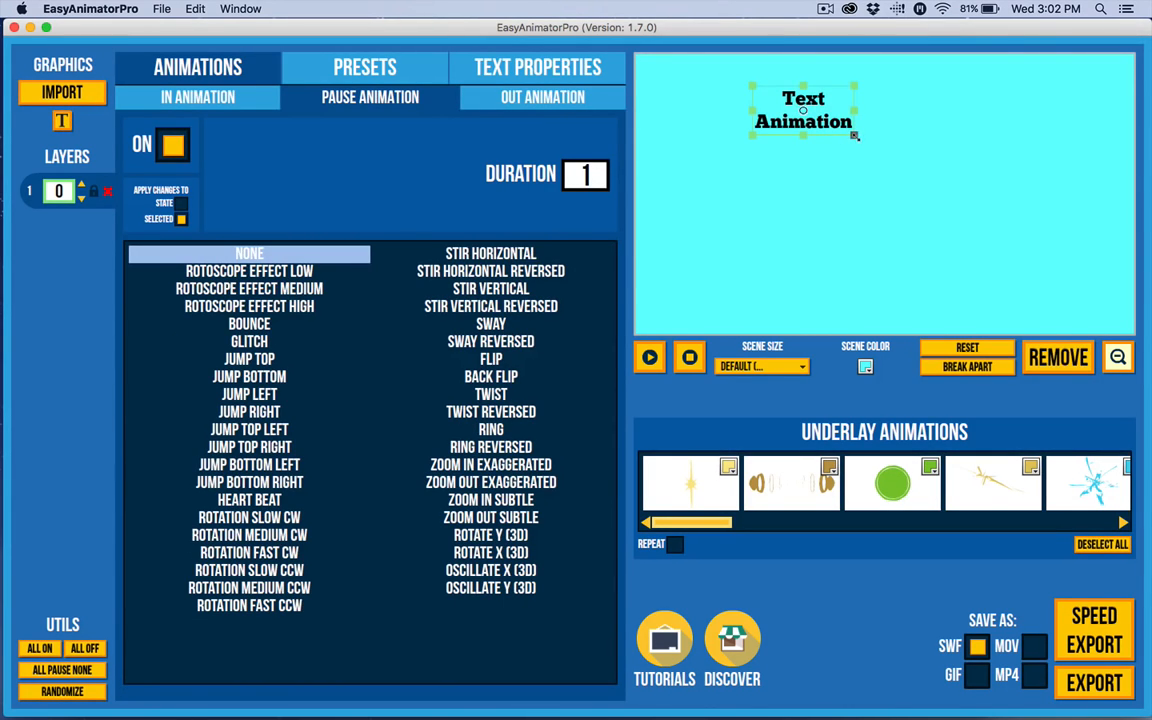
pyautogui.moveTo(860, 146); pyautogui.dragTo(955, 185)
pyautogui.moveTo(870, 137); pyautogui.dragTo(956, 216)
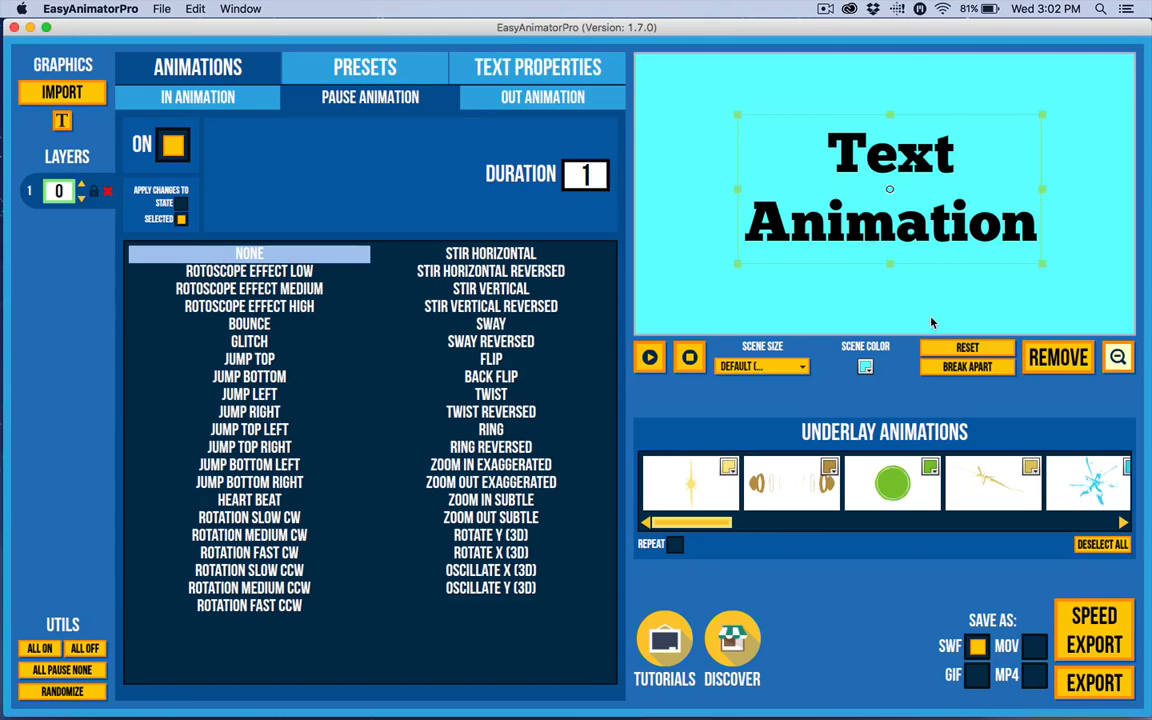
pyautogui.click(966, 367)
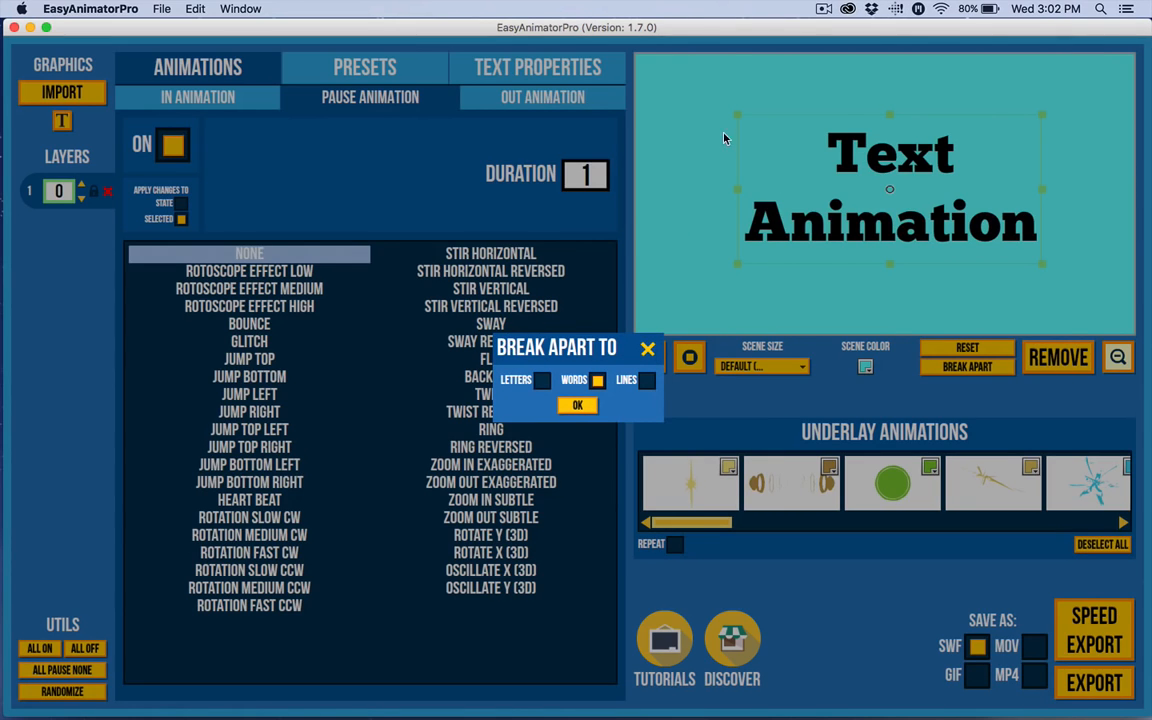
pyautogui.click(578, 406)
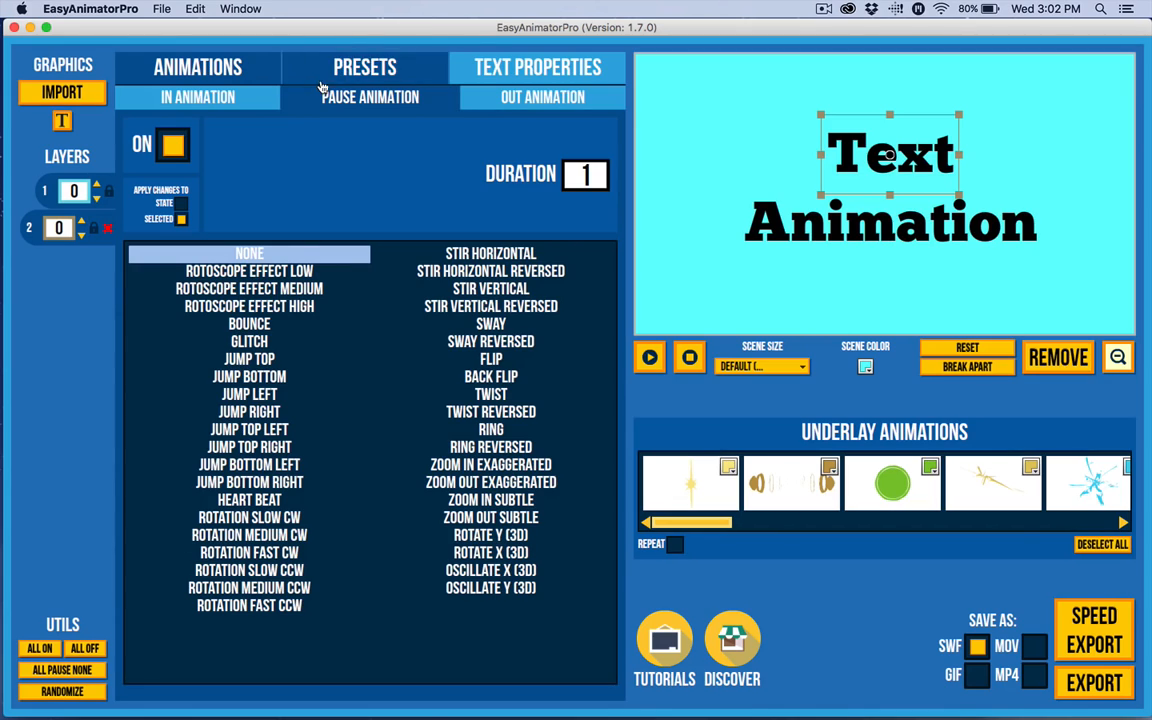
# Give the word "Text" the Overshoot In animation with Zoom enabled.
pyautogui.click(204, 100)
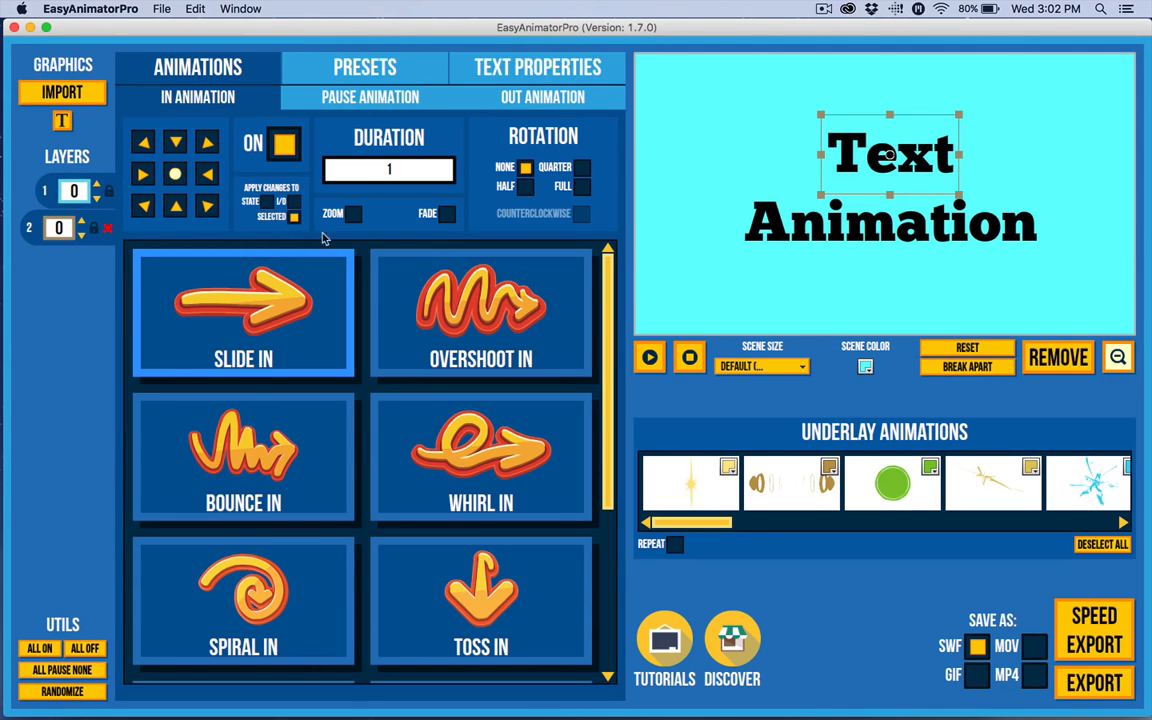
pyautogui.click(352, 215)
pyautogui.click(353, 215)
pyautogui.click(354, 215)
pyautogui.click(433, 302)
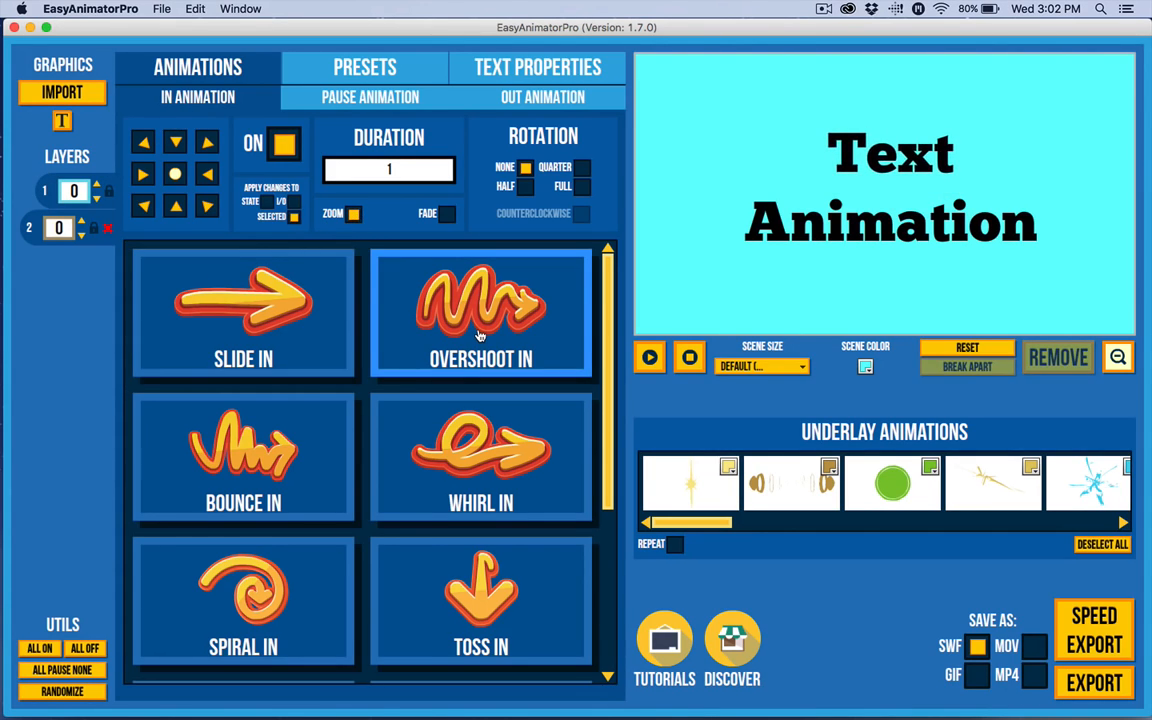
# Apply Overshoot In with Zoom to the word "Animation", and set the delay of the "Text" layer to 0.2.
pyautogui.click(38, 199)
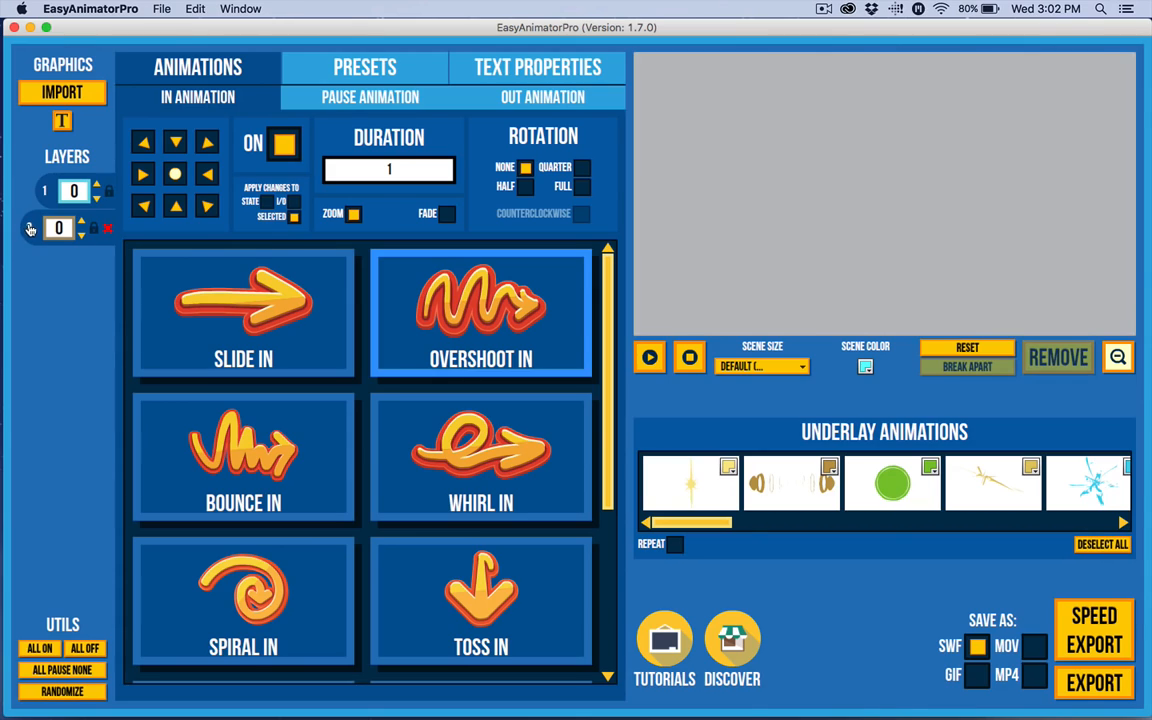
pyautogui.click(353, 213)
pyautogui.click(433, 288)
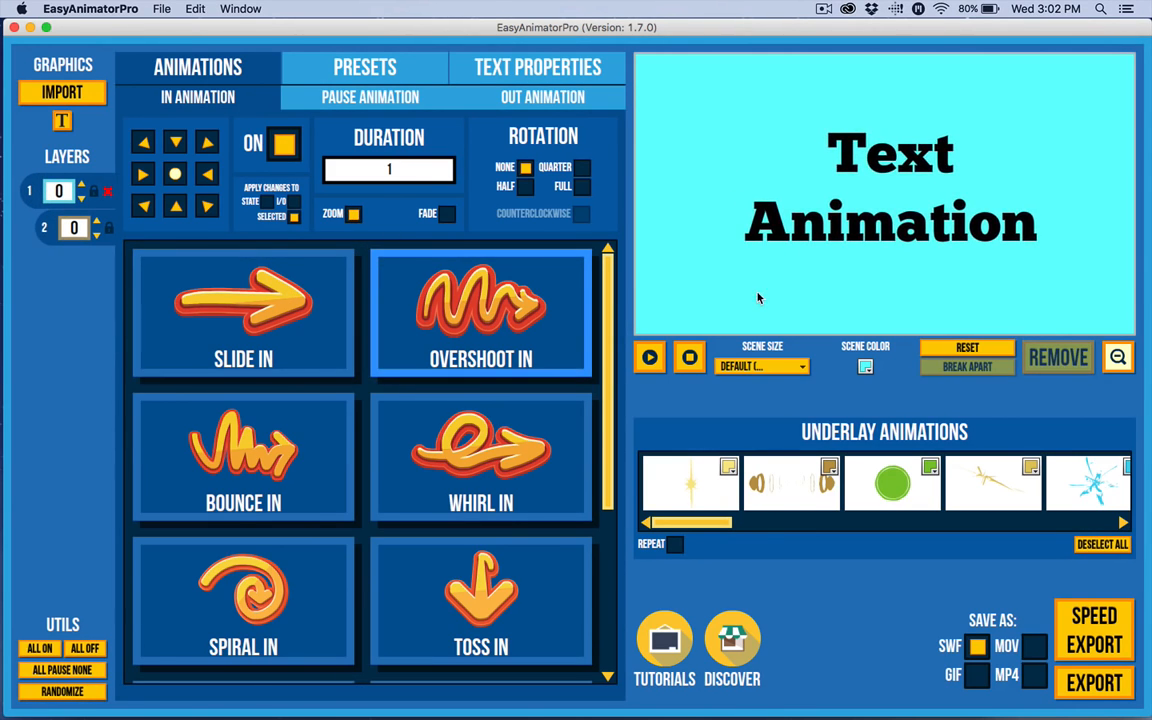
pyautogui.click(96, 223)
pyautogui.click(96, 223)
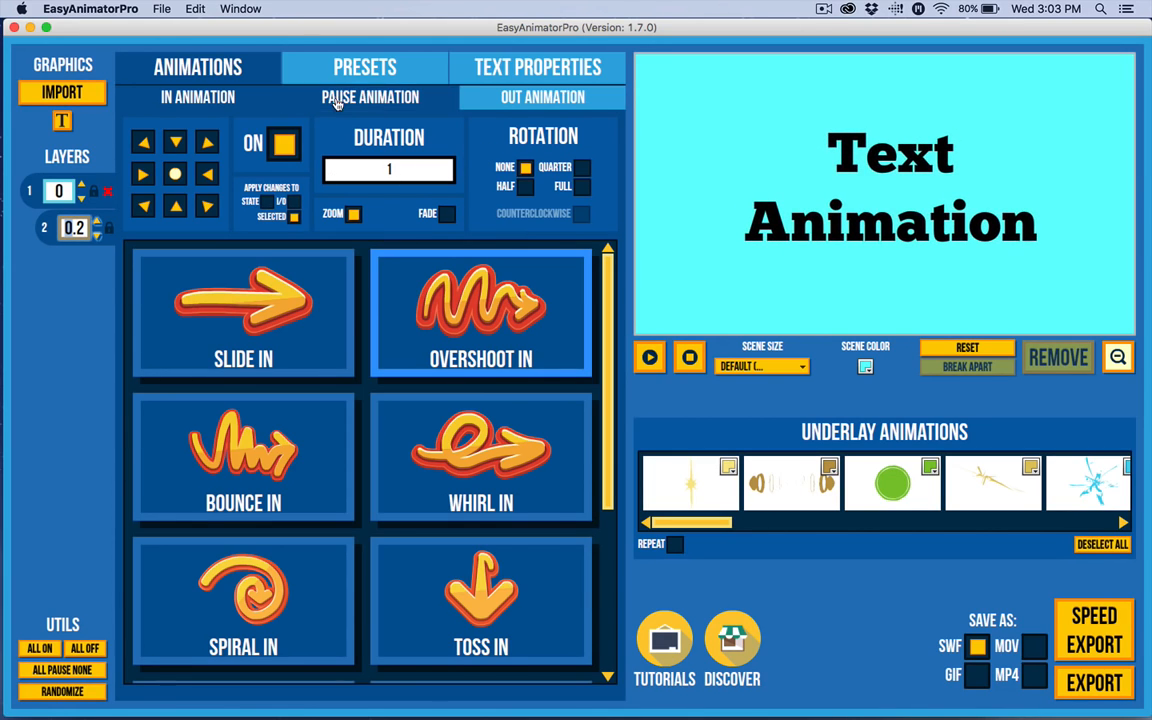
# Give both words the Overshoot Out animation with Zoom and Fade enabled.
pyautogui.click(465, 100)
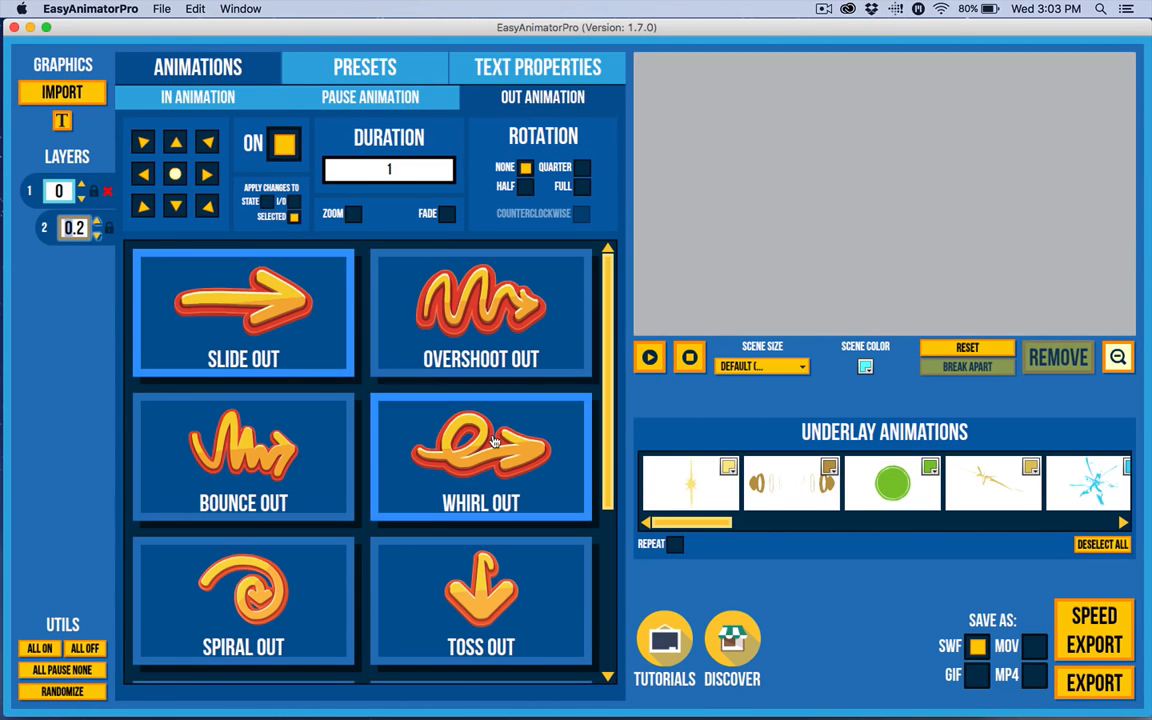
pyautogui.click(380, 283)
pyautogui.click(354, 214)
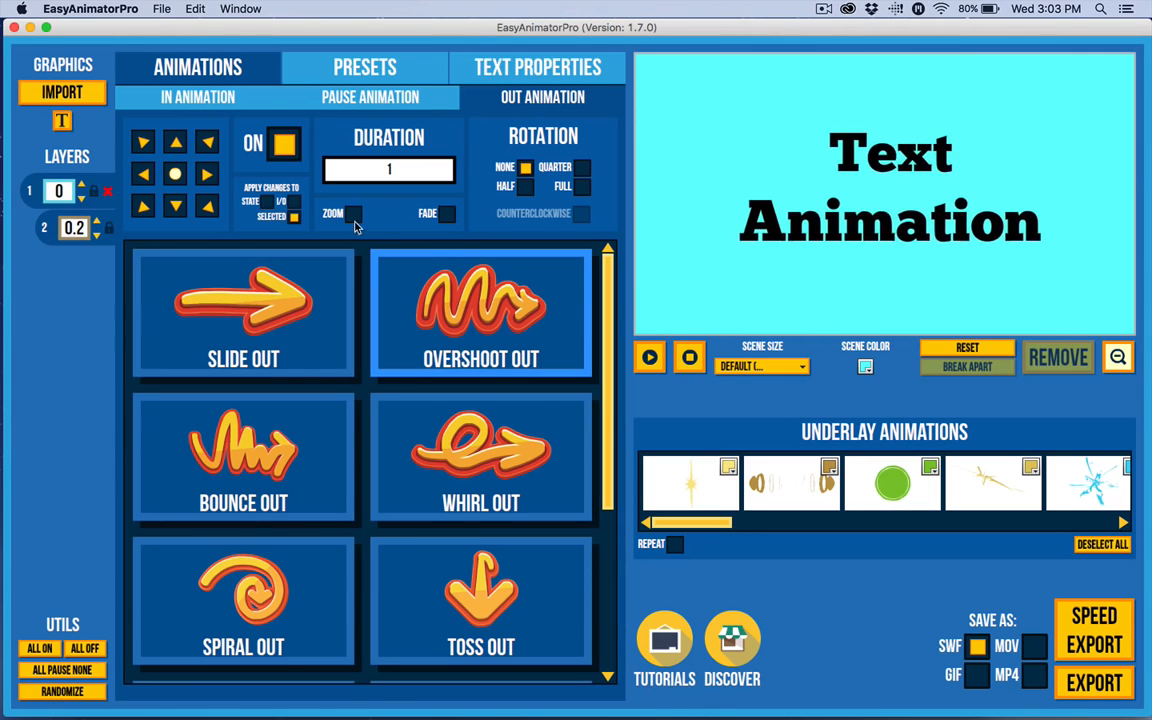
pyautogui.click(445, 216)
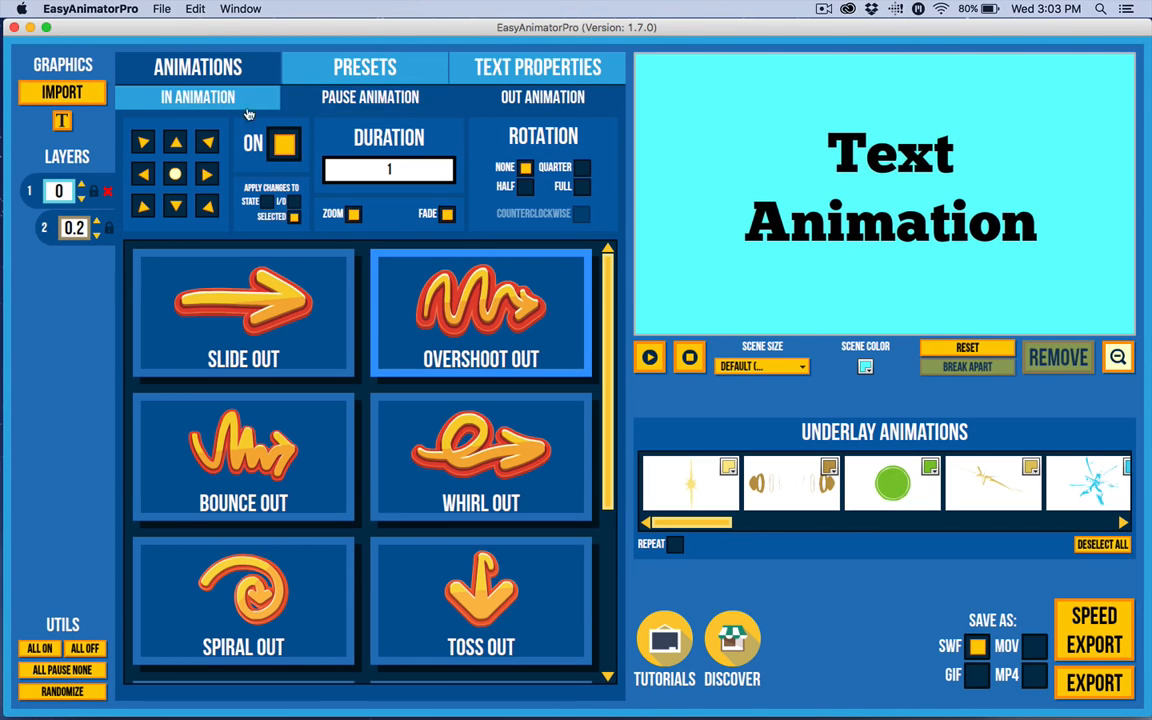
pyautogui.click(48, 225)
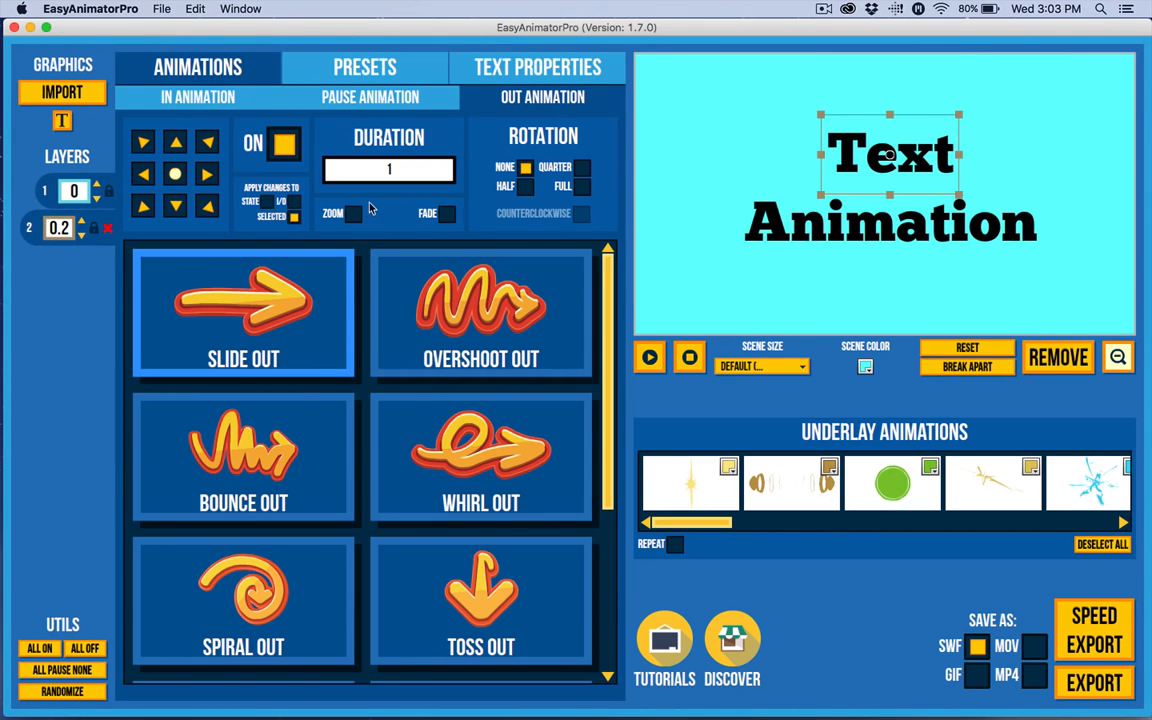
pyautogui.click(587, 305)
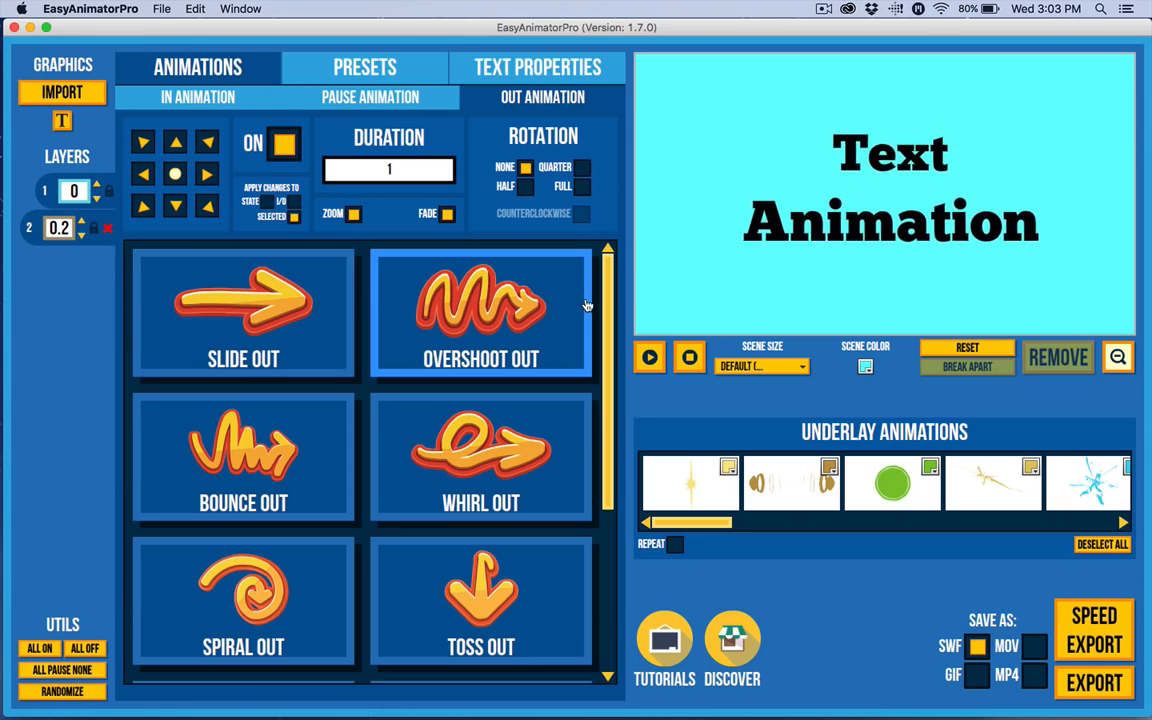
# Set the pause animation duration to 4, applying the change to the pause state of all layers.
pyautogui.click(370, 97)
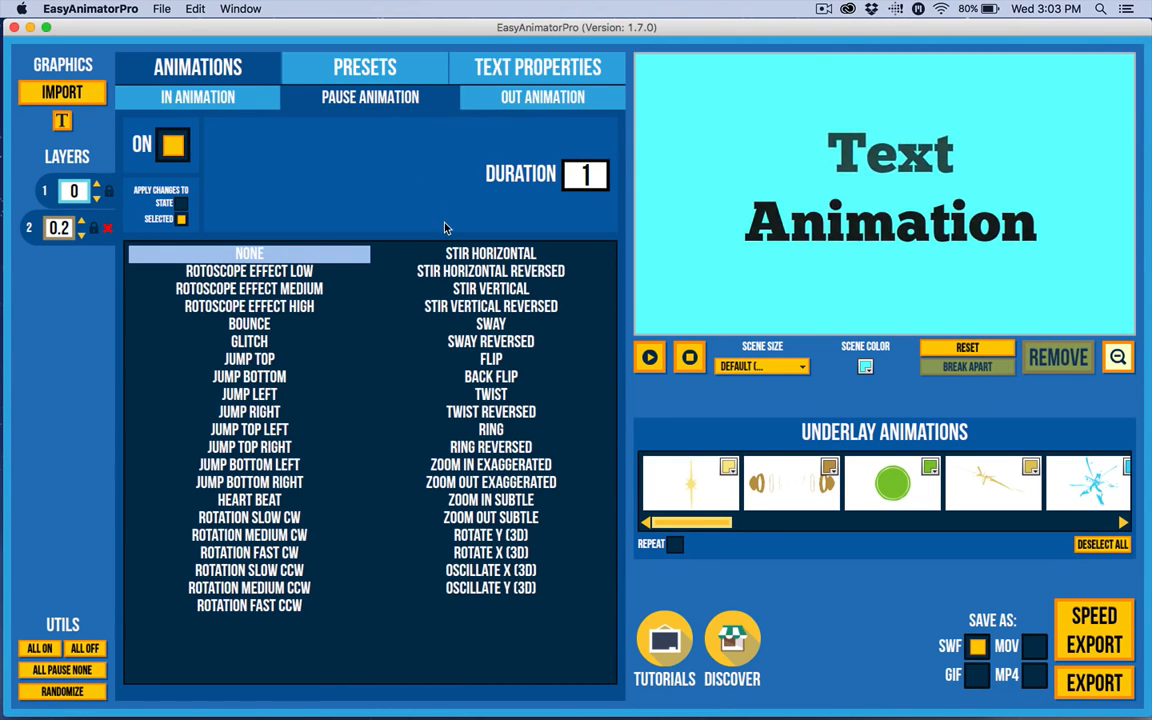
pyautogui.click(181, 204)
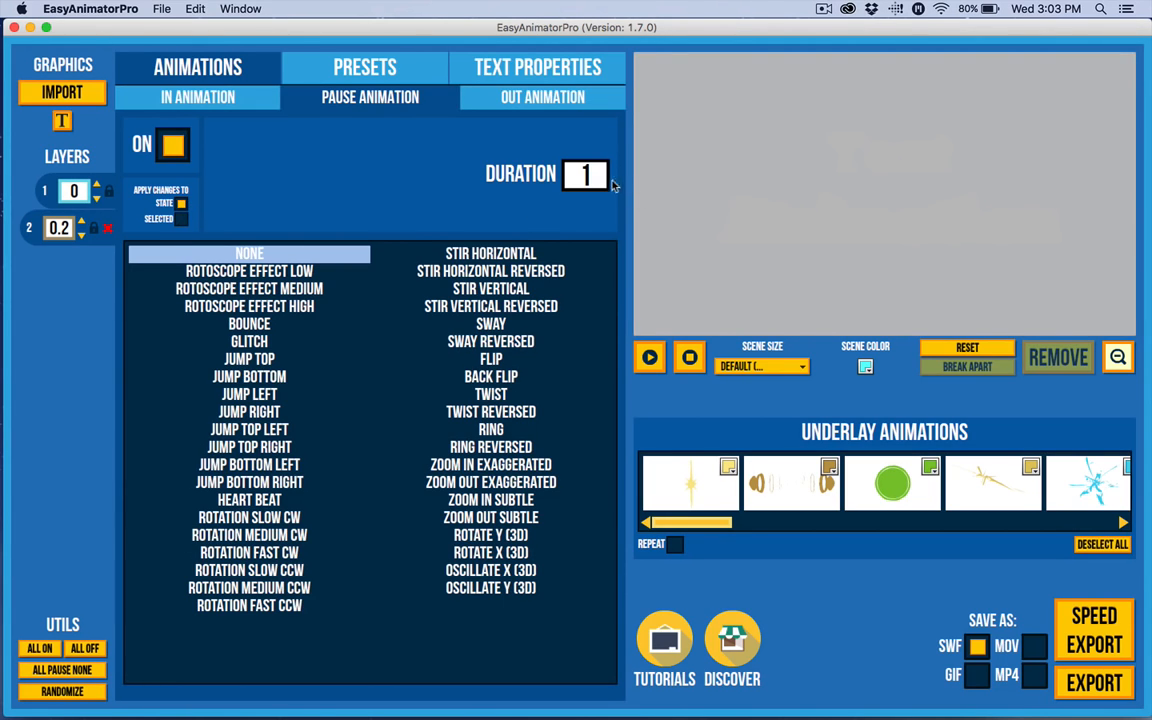
pyautogui.moveTo(594, 177); pyautogui.dragTo(519, 157)
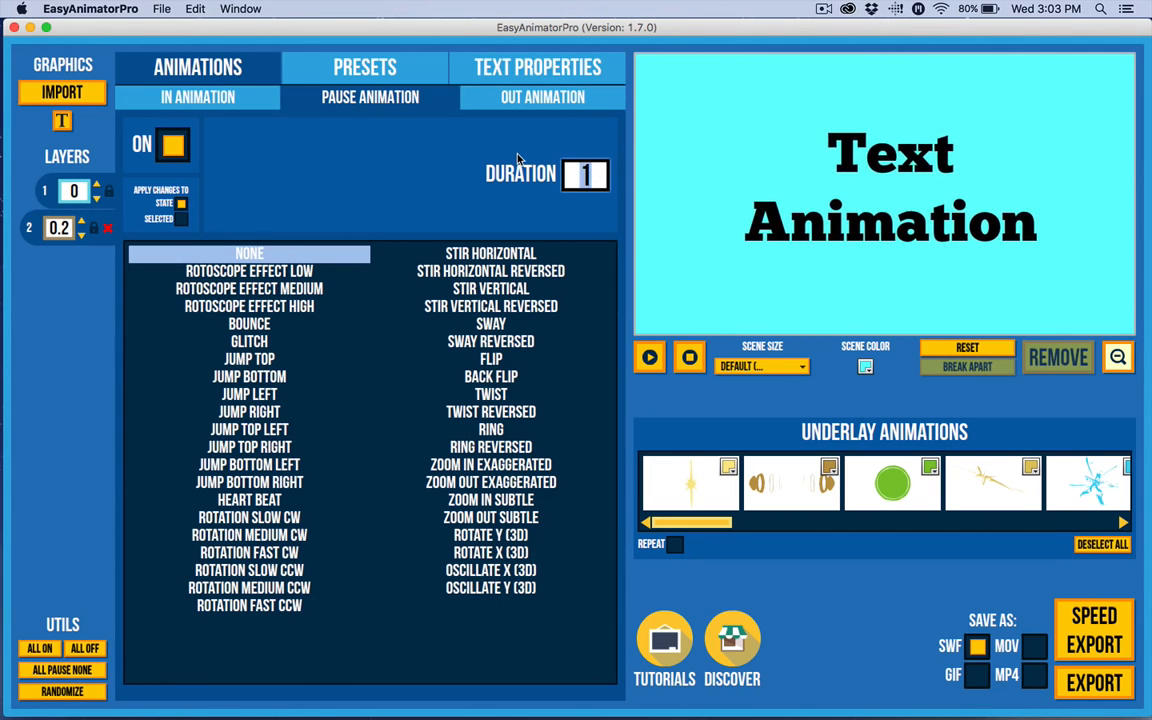
pyautogui.write('4')
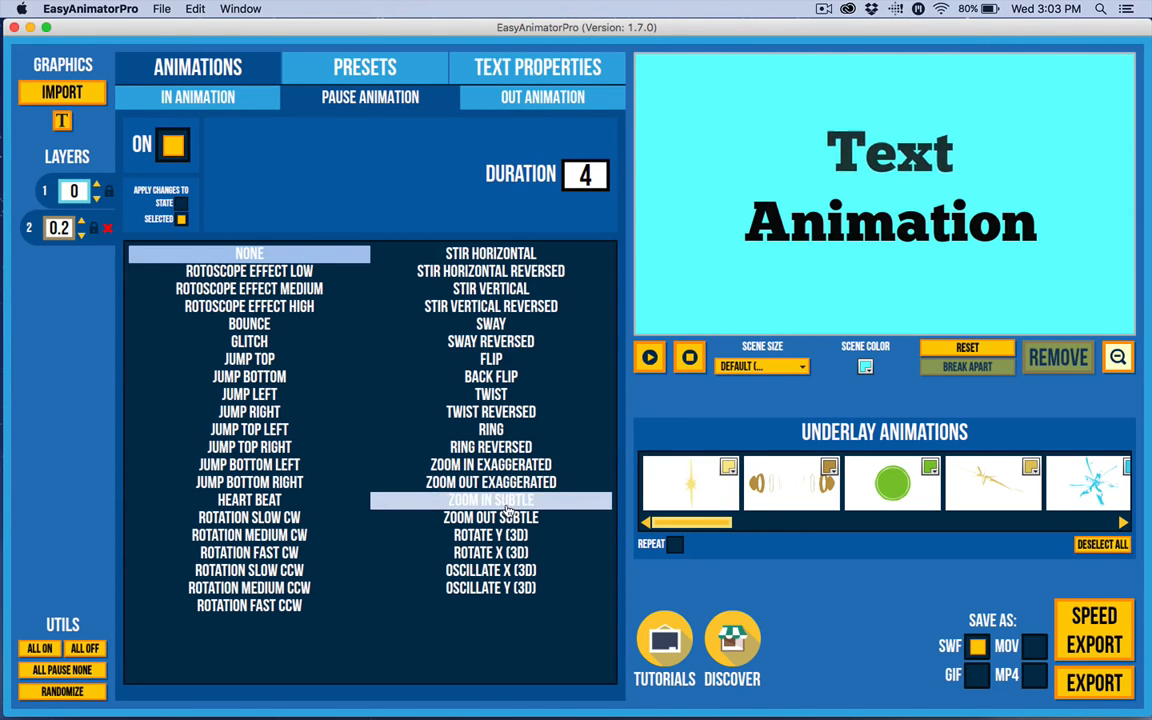
# Assign a subtle zoom pause animation to the word "Text" and Zoom In Subtle to "Animation", and stop the preview.
pyautogui.click(498, 520)
pyautogui.click(48, 188)
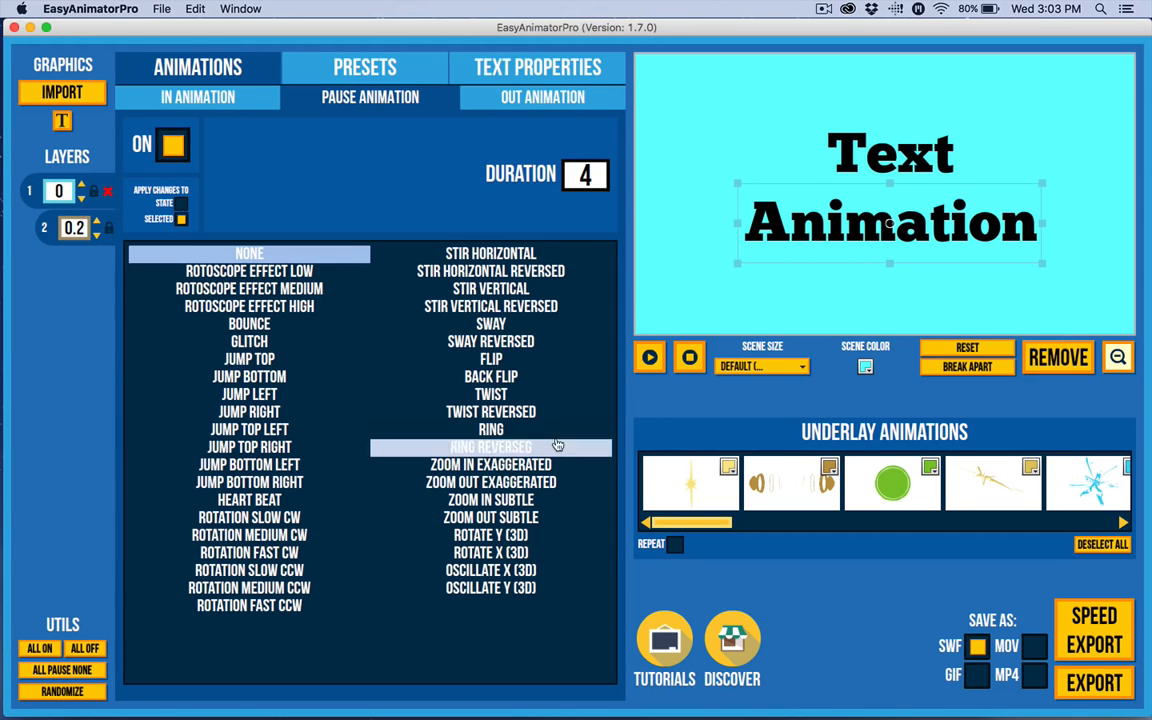
pyautogui.click(506, 509)
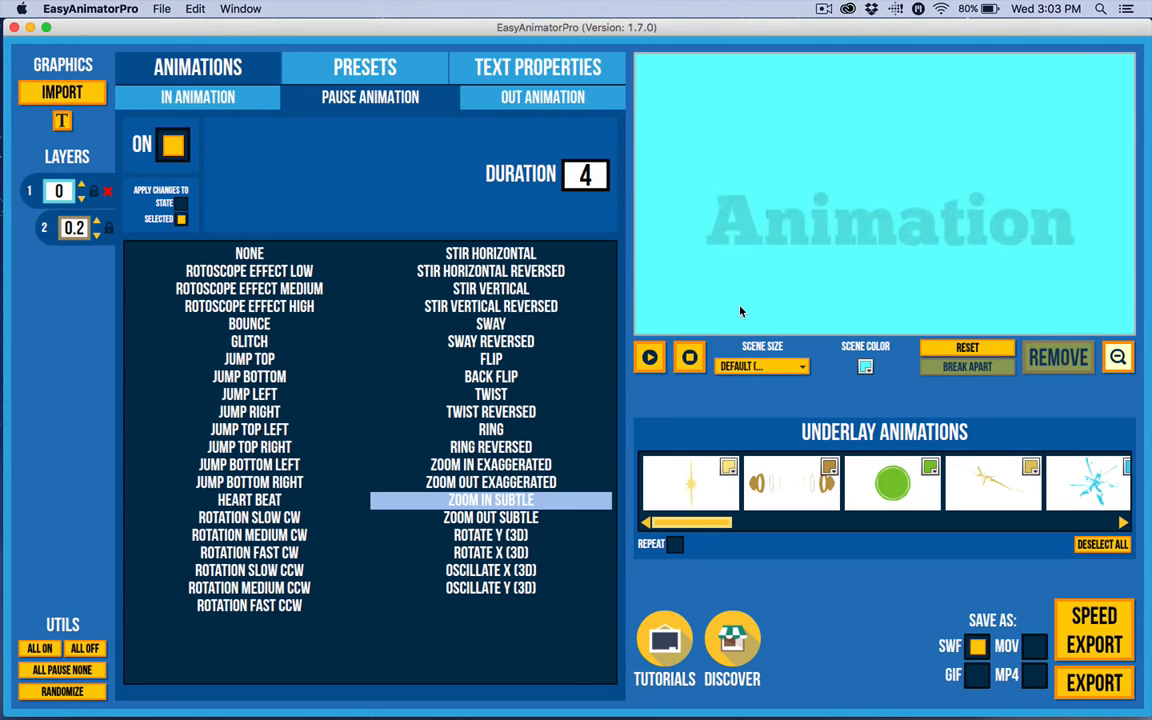
pyautogui.click(689, 358)
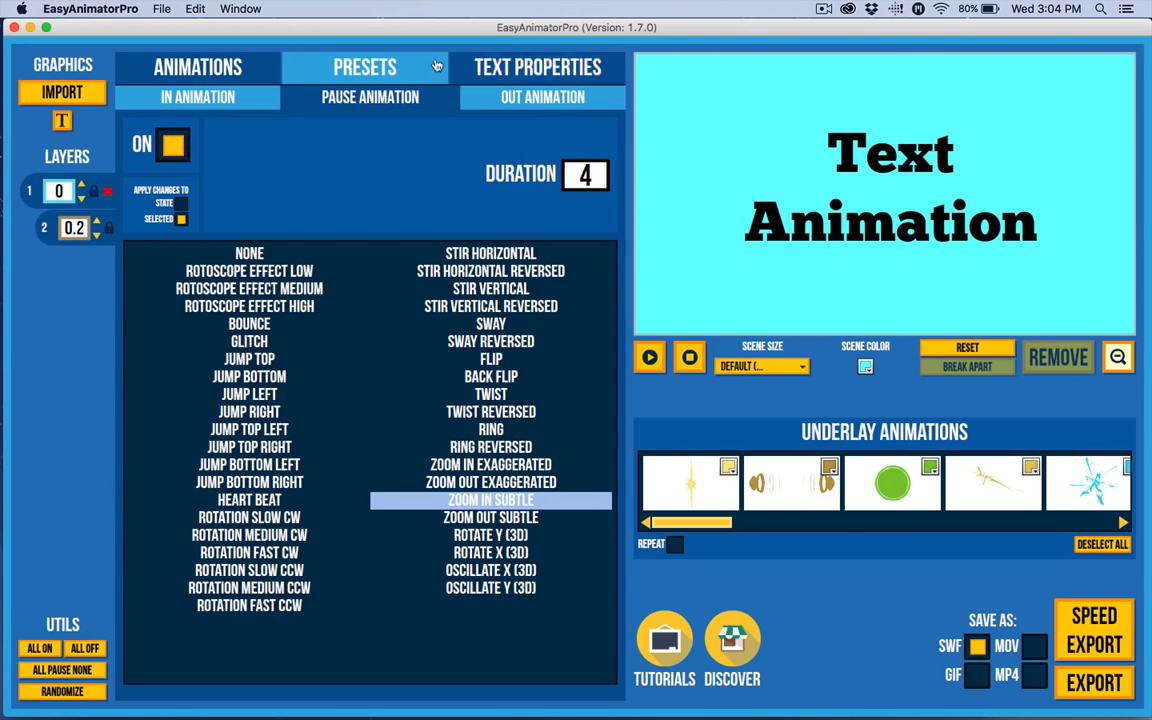
# Delete the "Poppy 7 Seconds (for 2 images)" preset from the preset list.
pyautogui.click(404, 68)
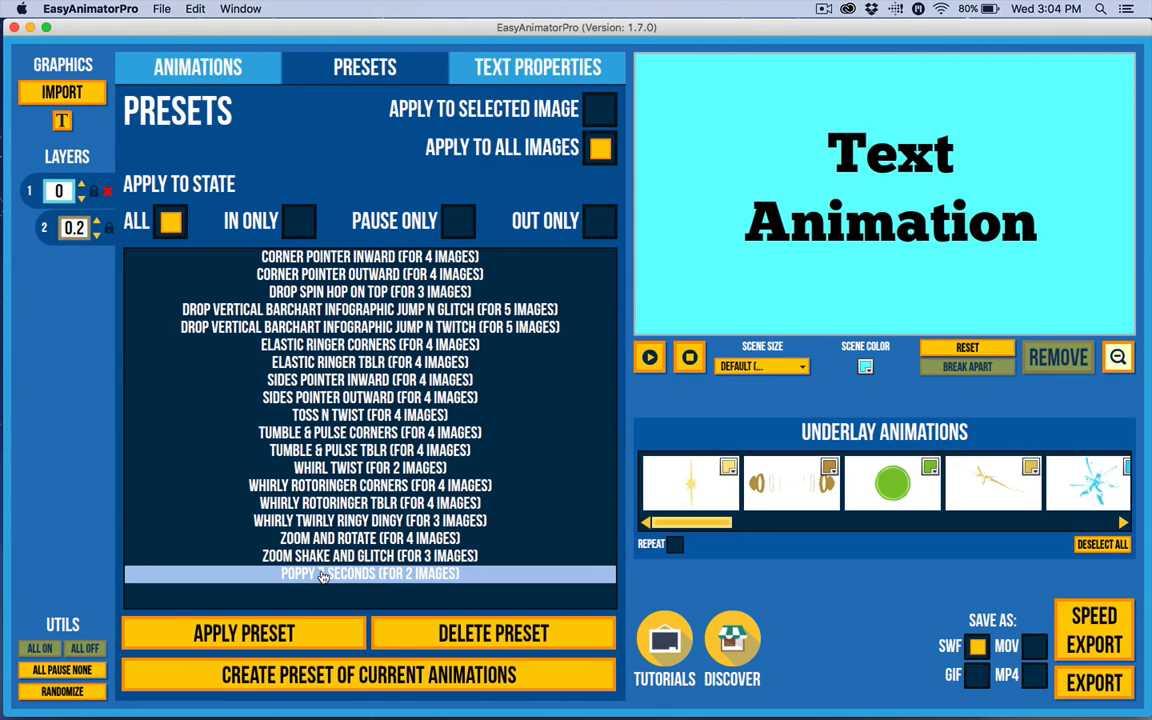
pyautogui.click(440, 633)
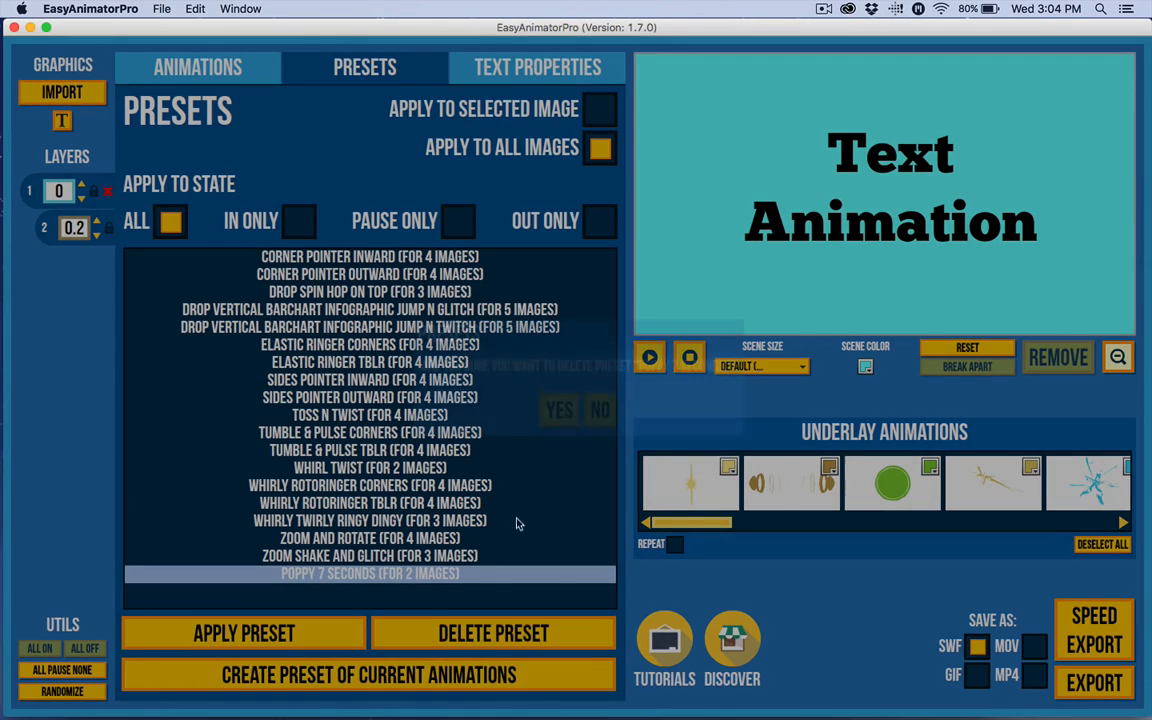
pyautogui.click(560, 410)
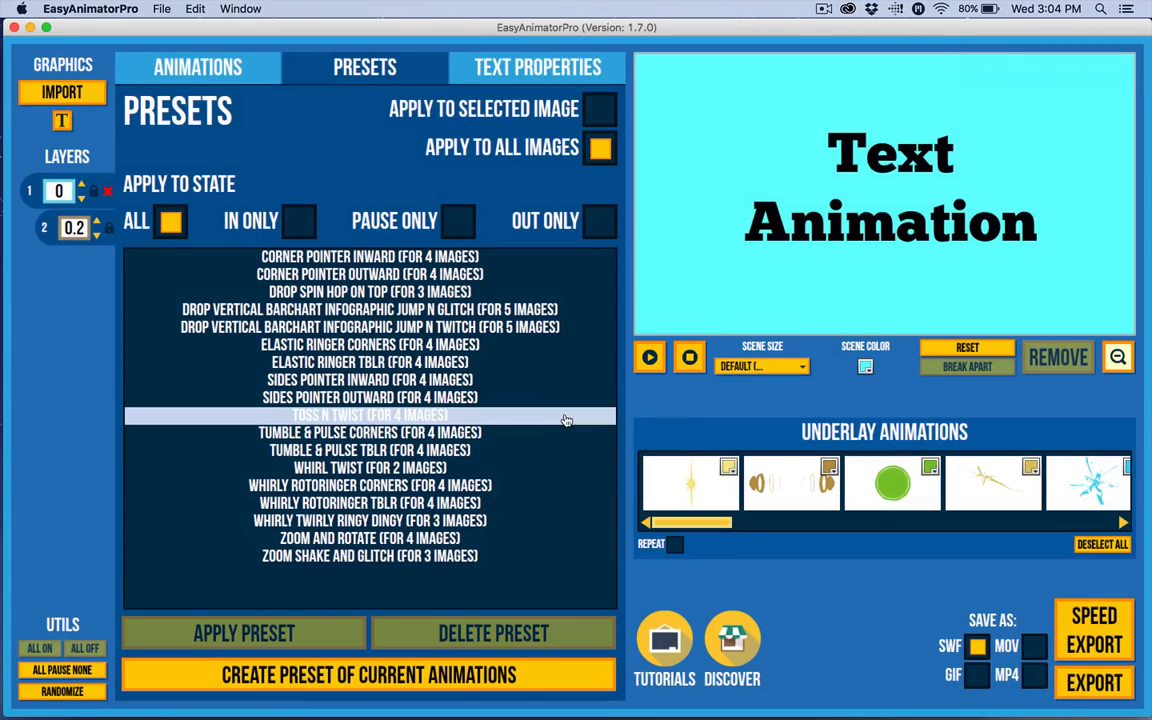
pyautogui.click(357, 503)
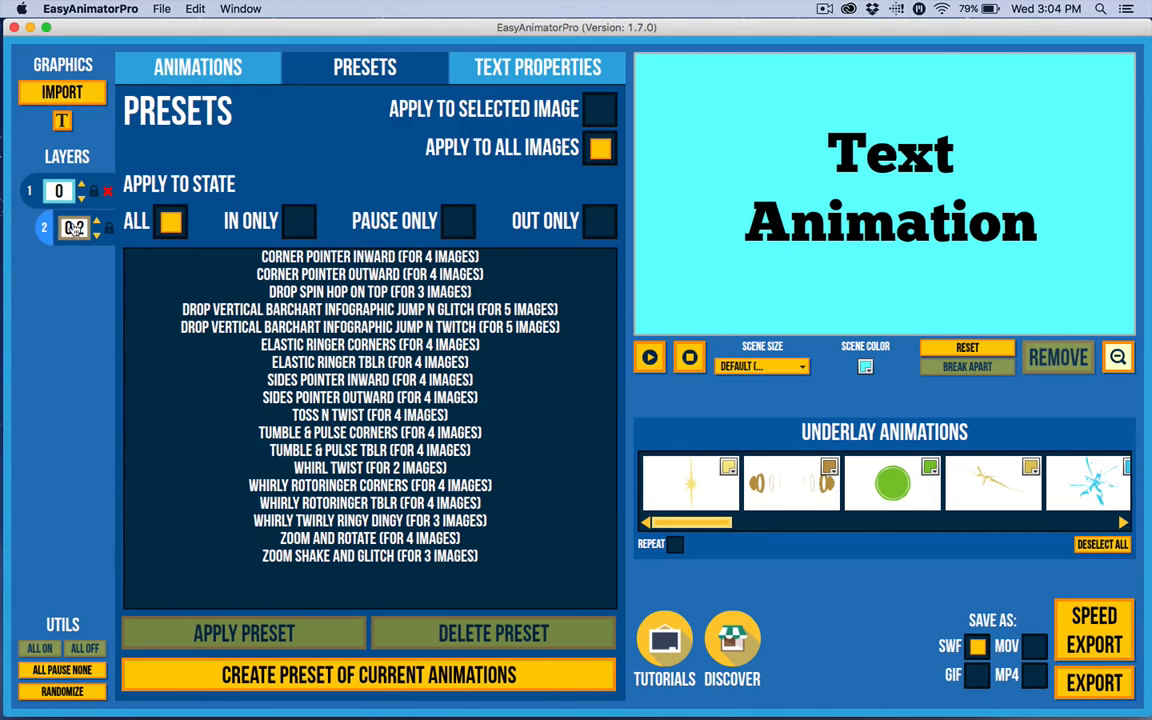
# Review the in, pause and out animation settings of the word "Animation", and return to the preset list.
pyautogui.click(40, 191)
pyautogui.click(198, 67)
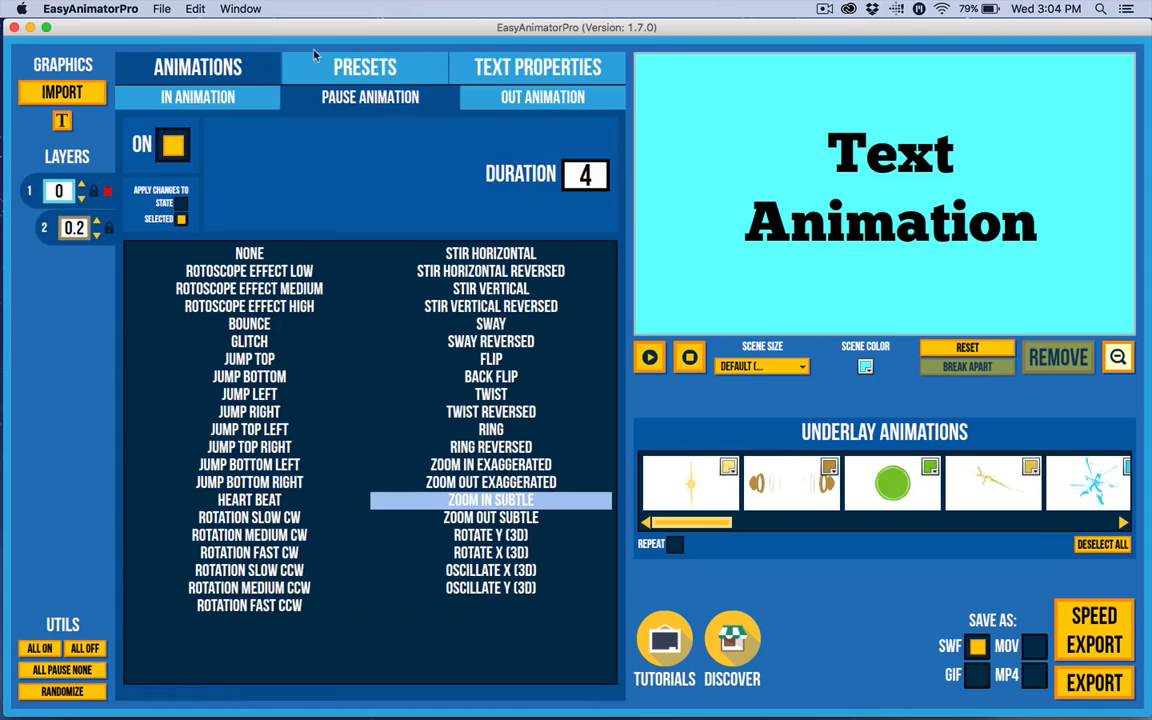
pyautogui.click(183, 90)
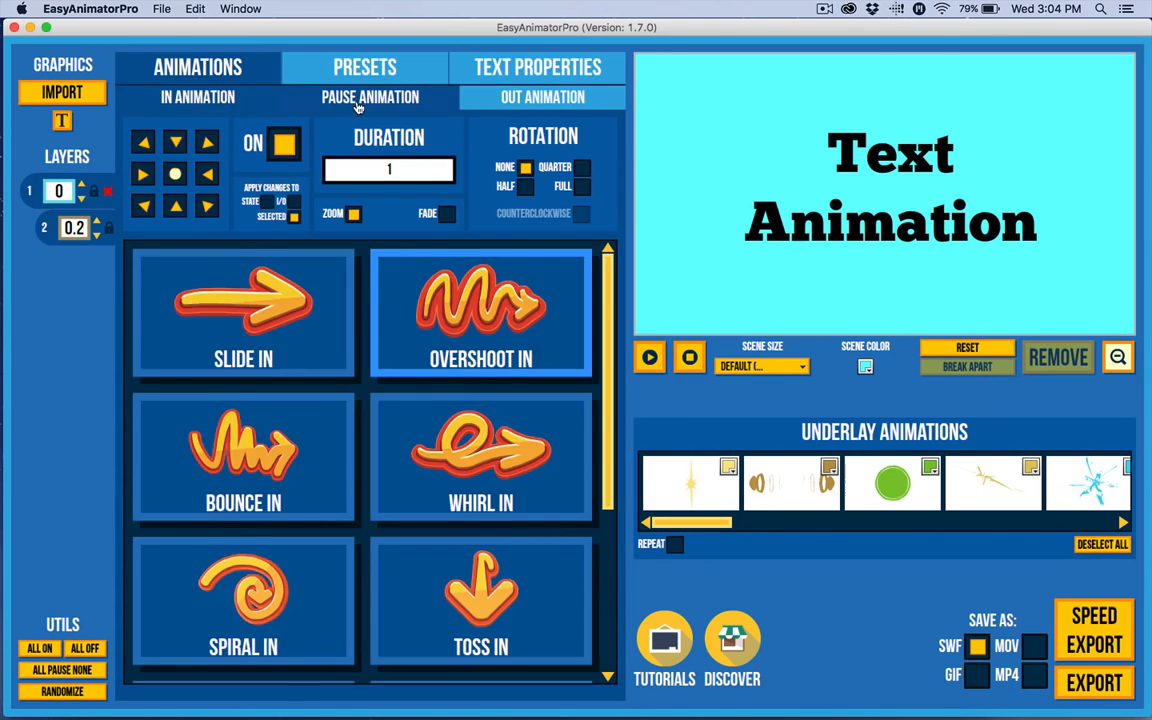
pyautogui.click(323, 98)
pyautogui.click(527, 106)
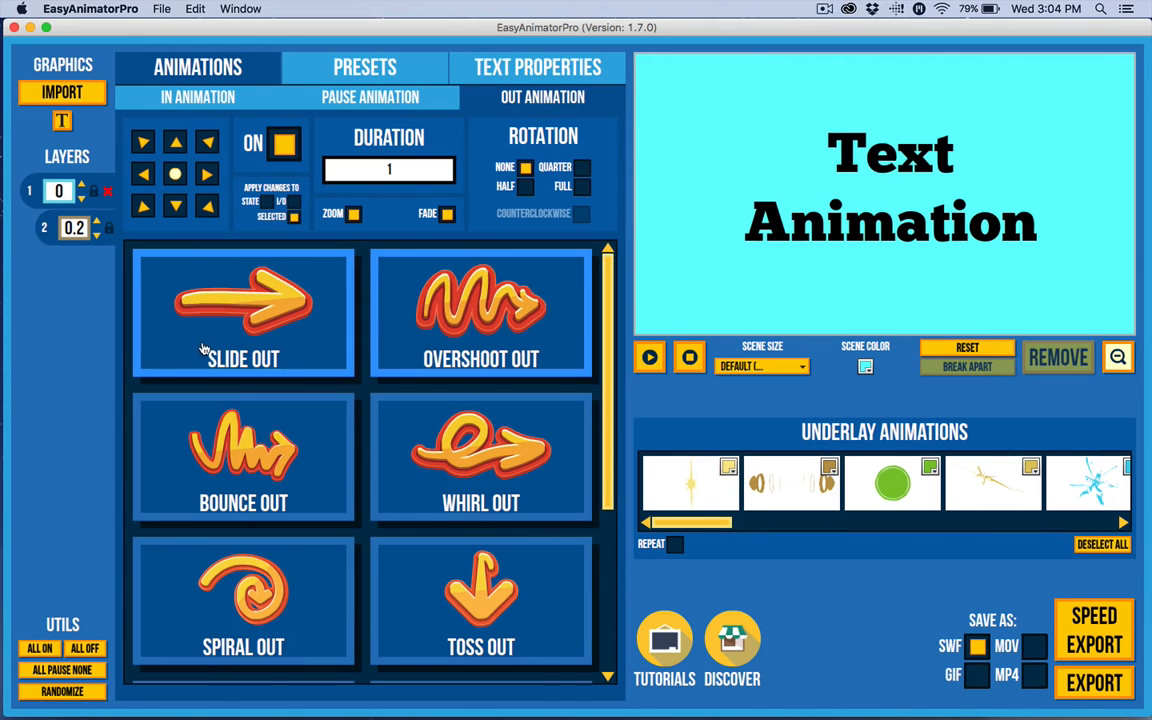
pyautogui.click(360, 66)
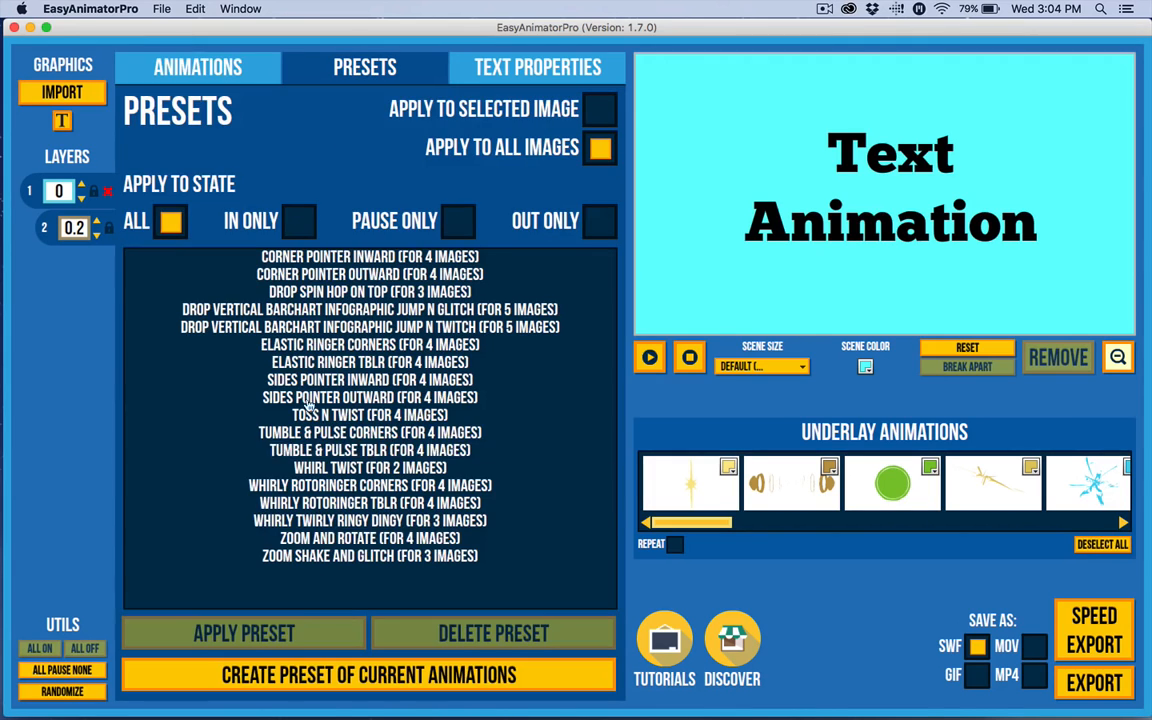
# Save the current animations as a new preset named "POPPY 6 SECONDS".
pyautogui.click(328, 677)
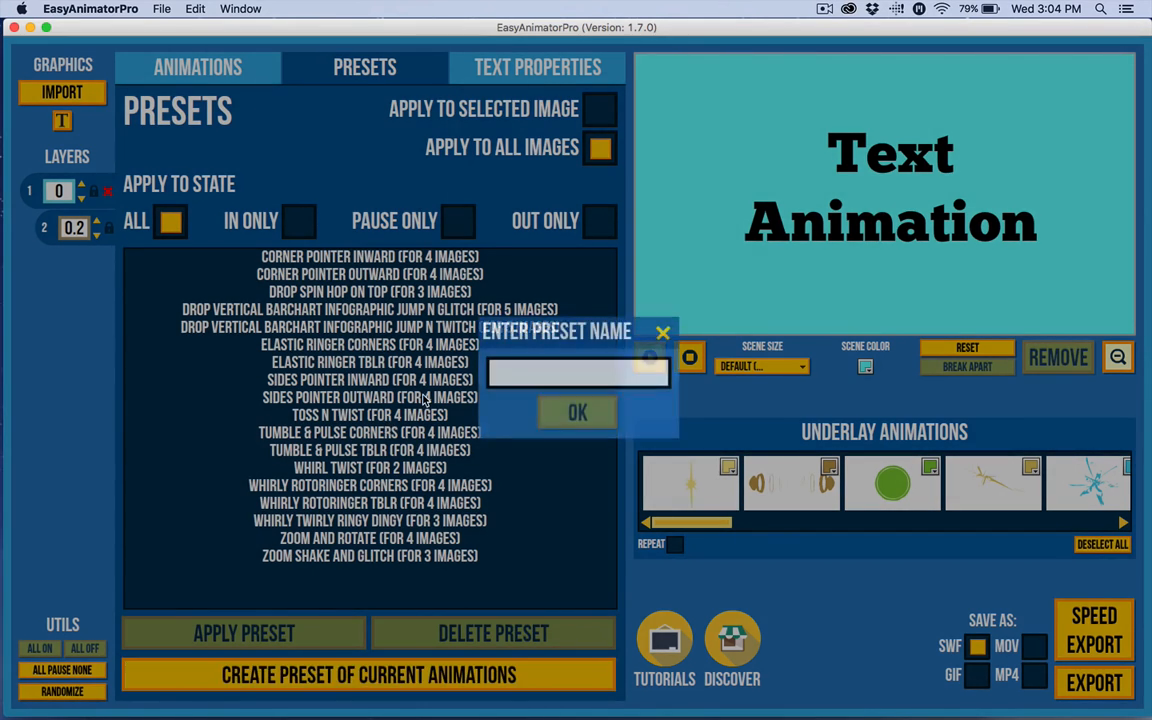
pyautogui.click(559, 371)
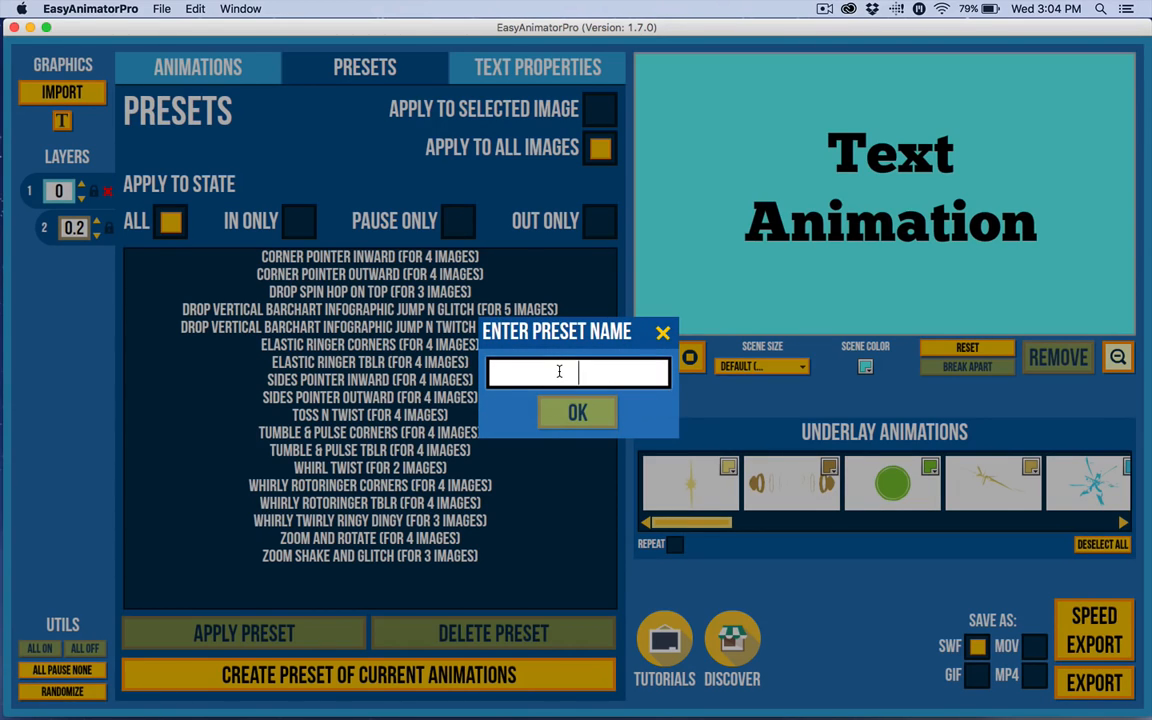
pyautogui.write('POPPY')
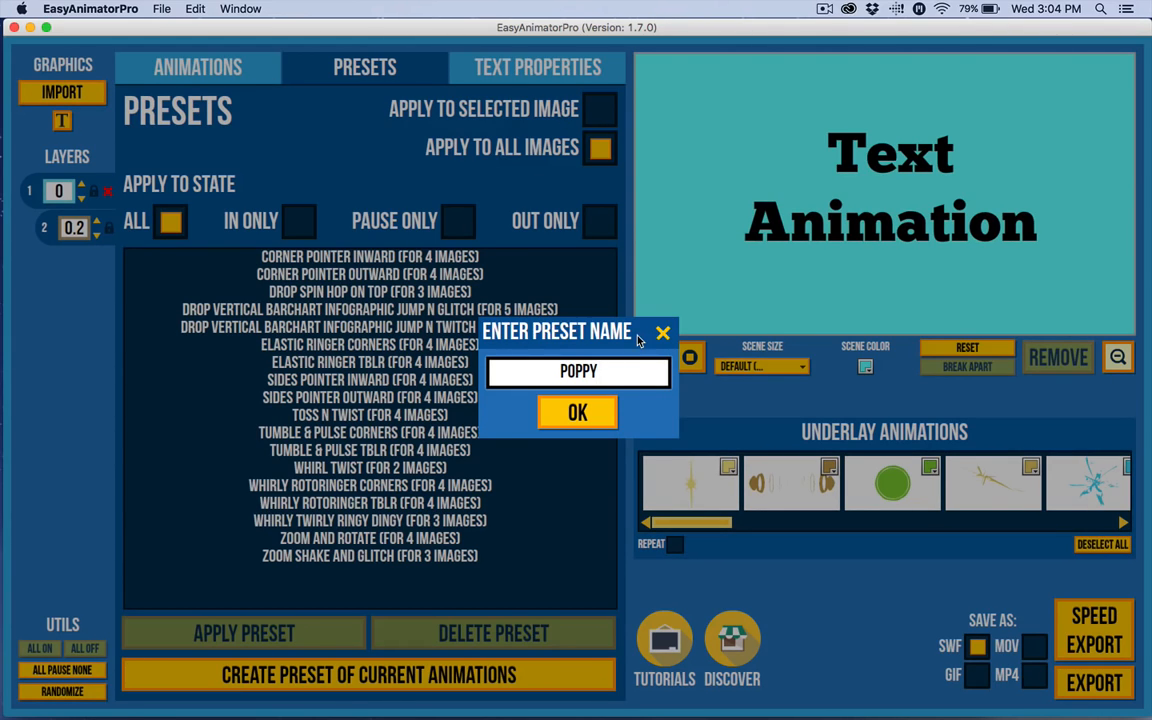
pyautogui.write('6 SECONDS')
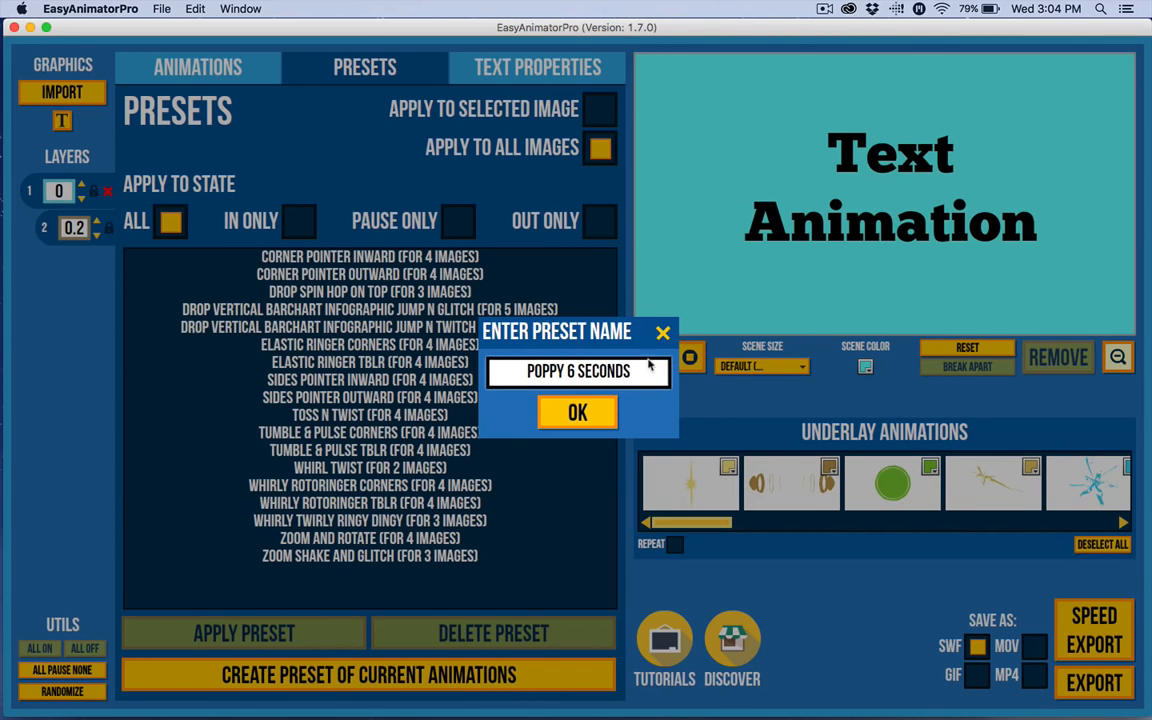
pyautogui.click(578, 414)
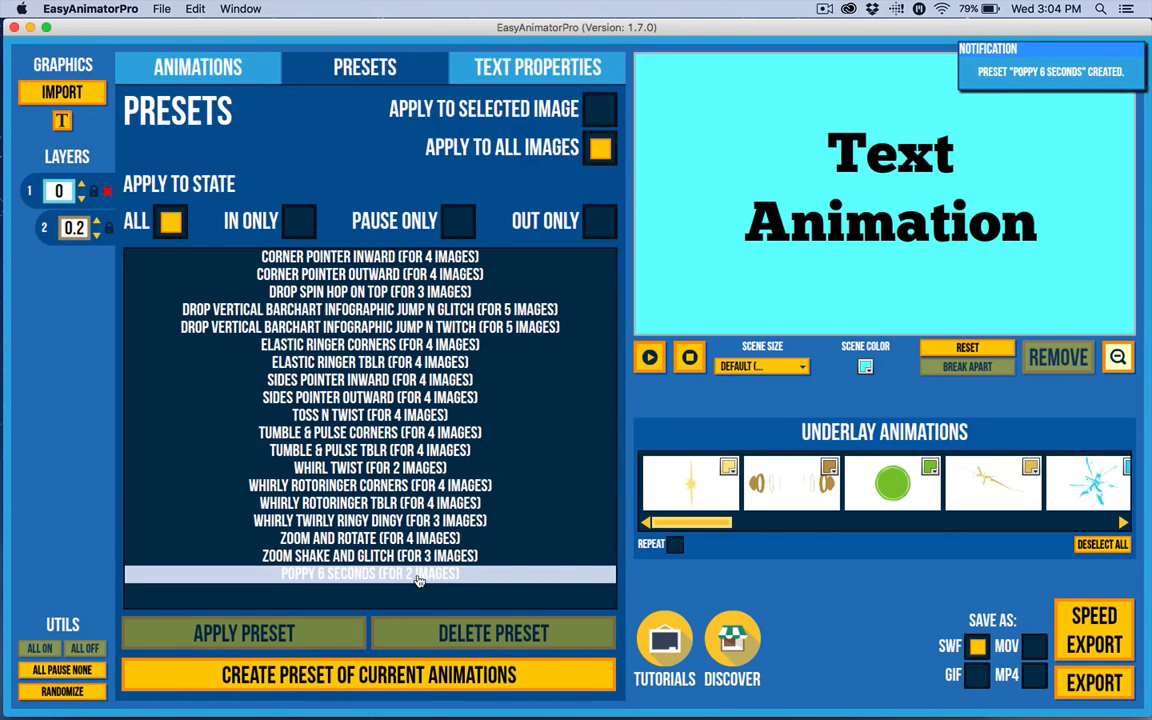
# Remove the "Text Animation" graphic from the scene.
pyautogui.moveTo(1057, 284); pyautogui.dragTo(806, 100)
pyautogui.click(1057, 356)
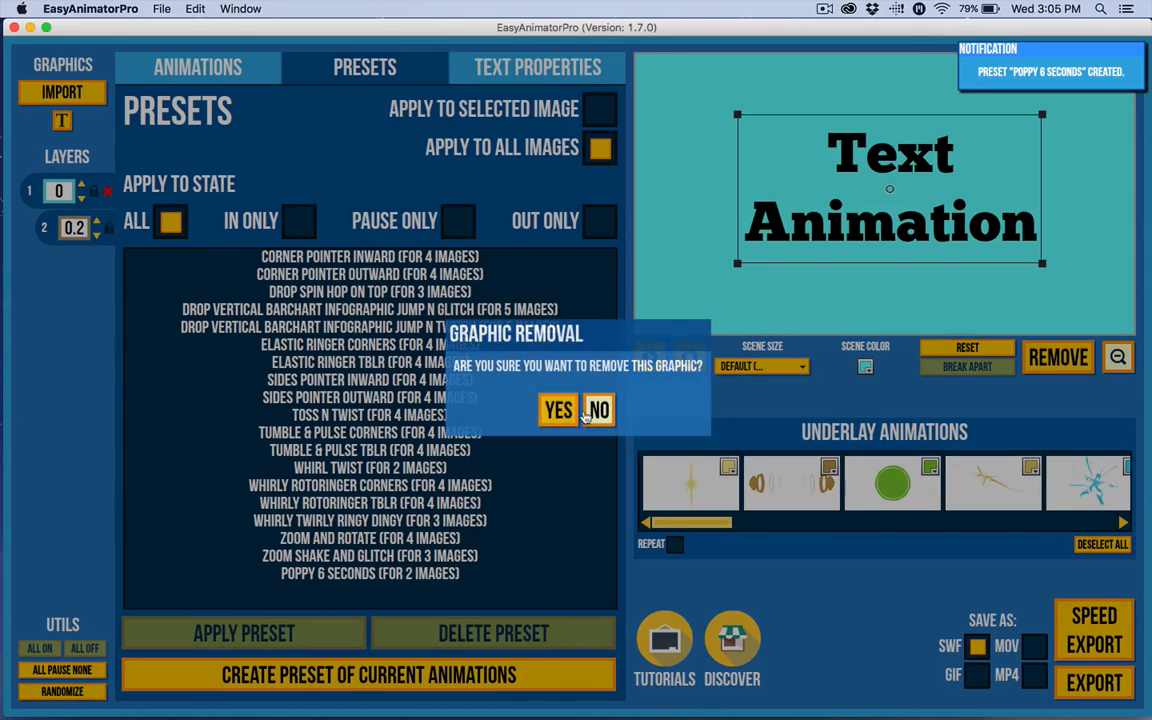
pyautogui.click(559, 409)
# Import gifts_confetti_red_label.svg from the Label FreePack 1 folder and enlarge it to nearly fill the scene height.
pyautogui.click(62, 89)
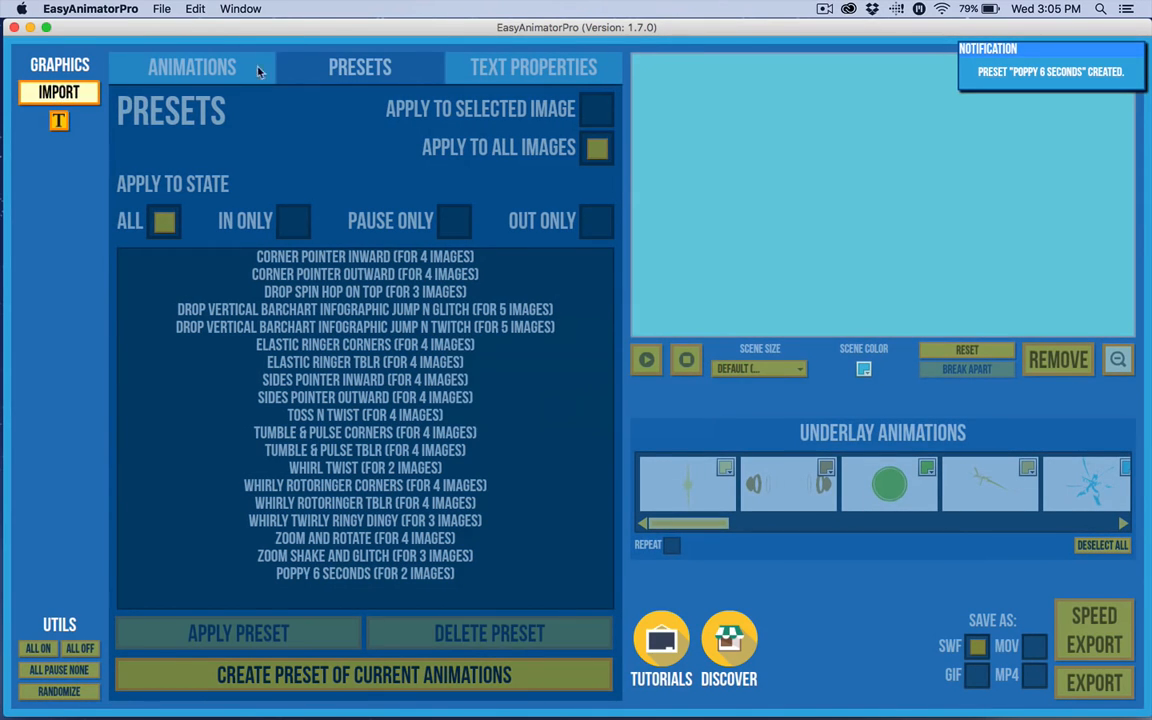
pyautogui.click(888, 220)
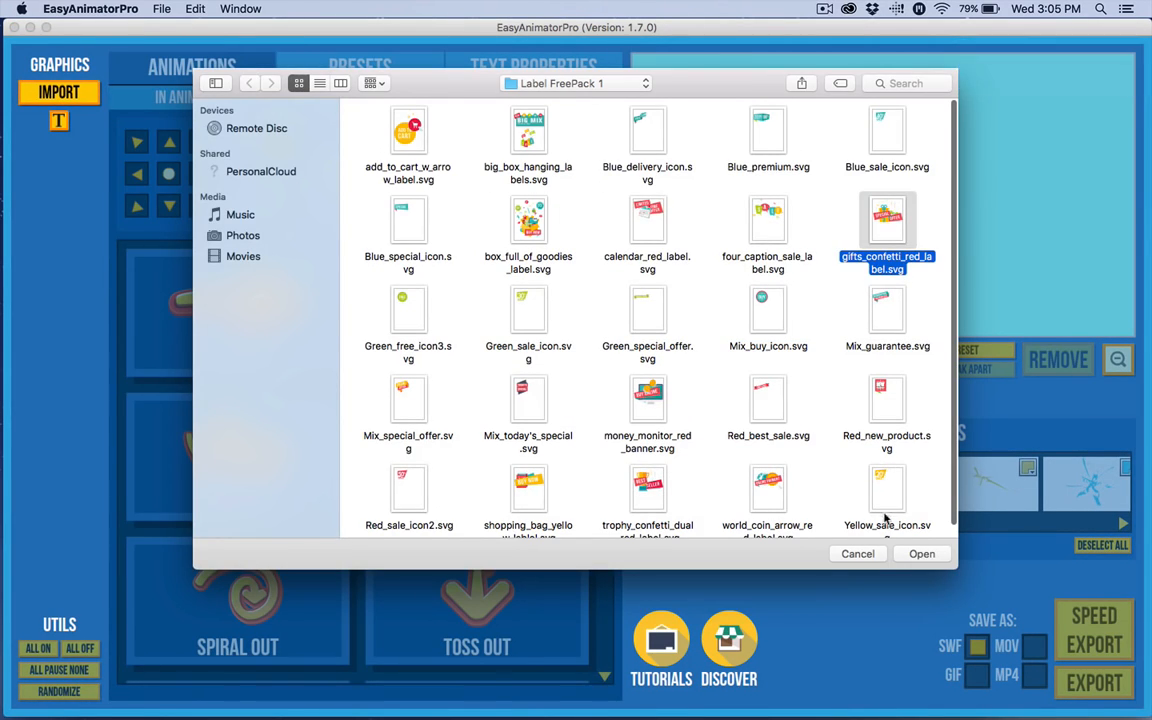
pyautogui.click(920, 554)
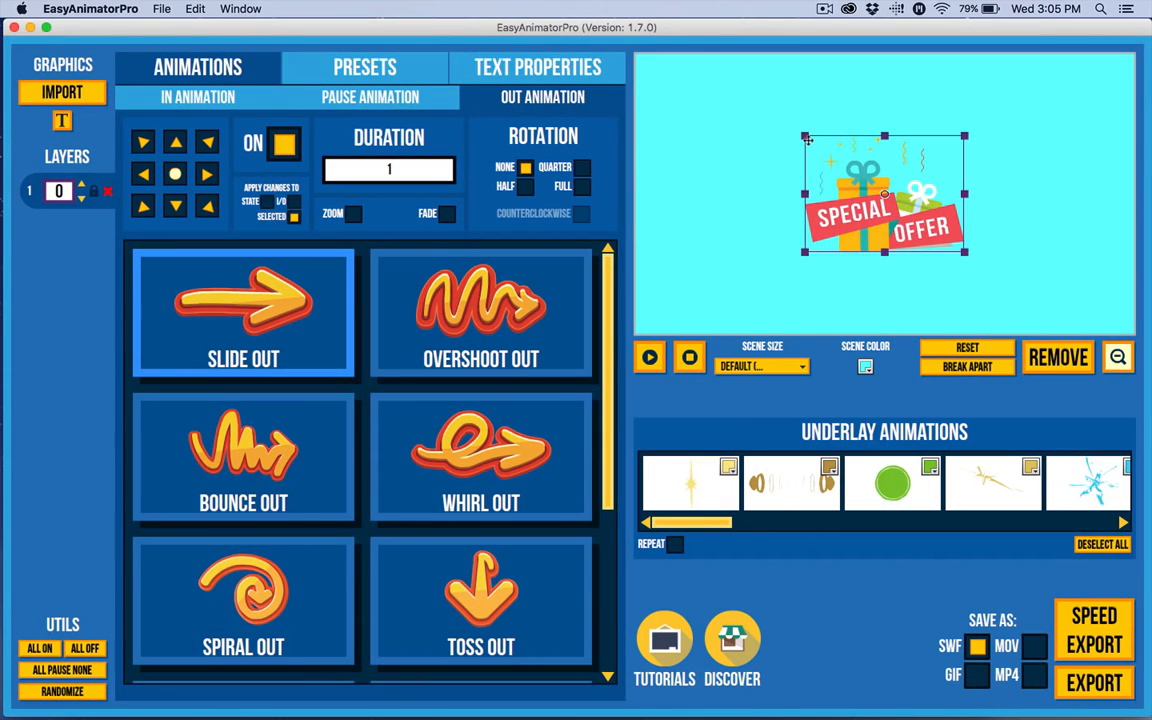
pyautogui.moveTo(808, 140); pyautogui.dragTo(705, 92)
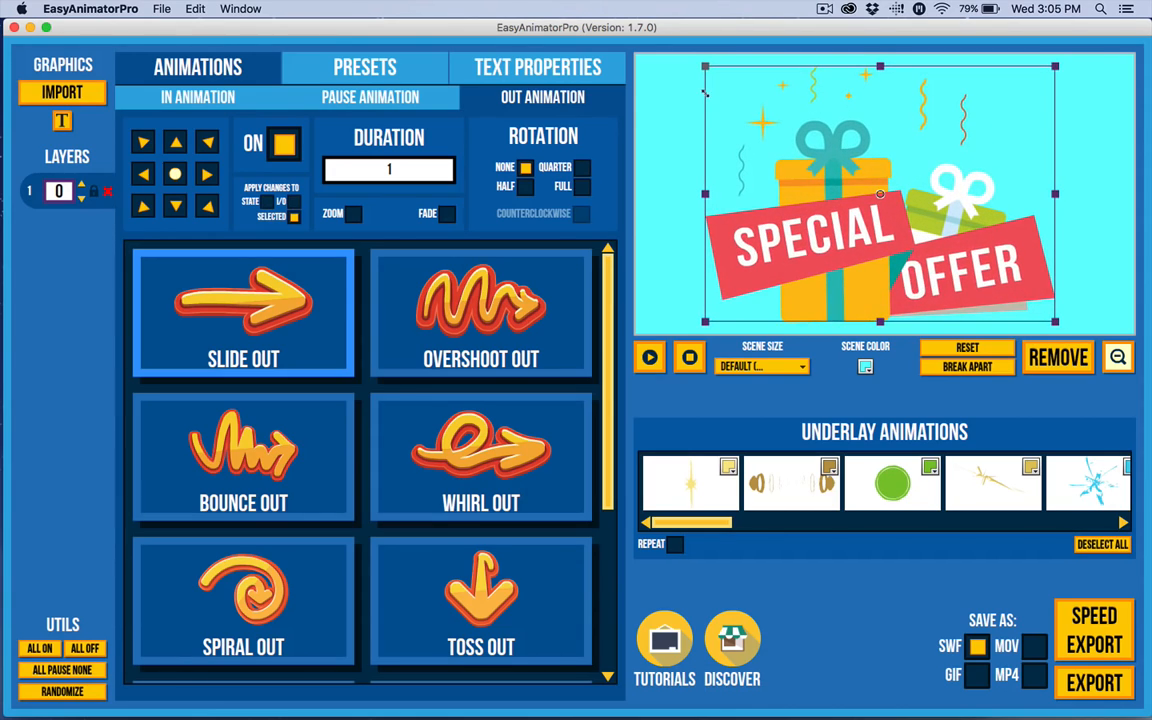
# Break the special offer graphic apart into layers and apply the "POPPY 6 SECONDS" preset to all images.
pyautogui.click(965, 367)
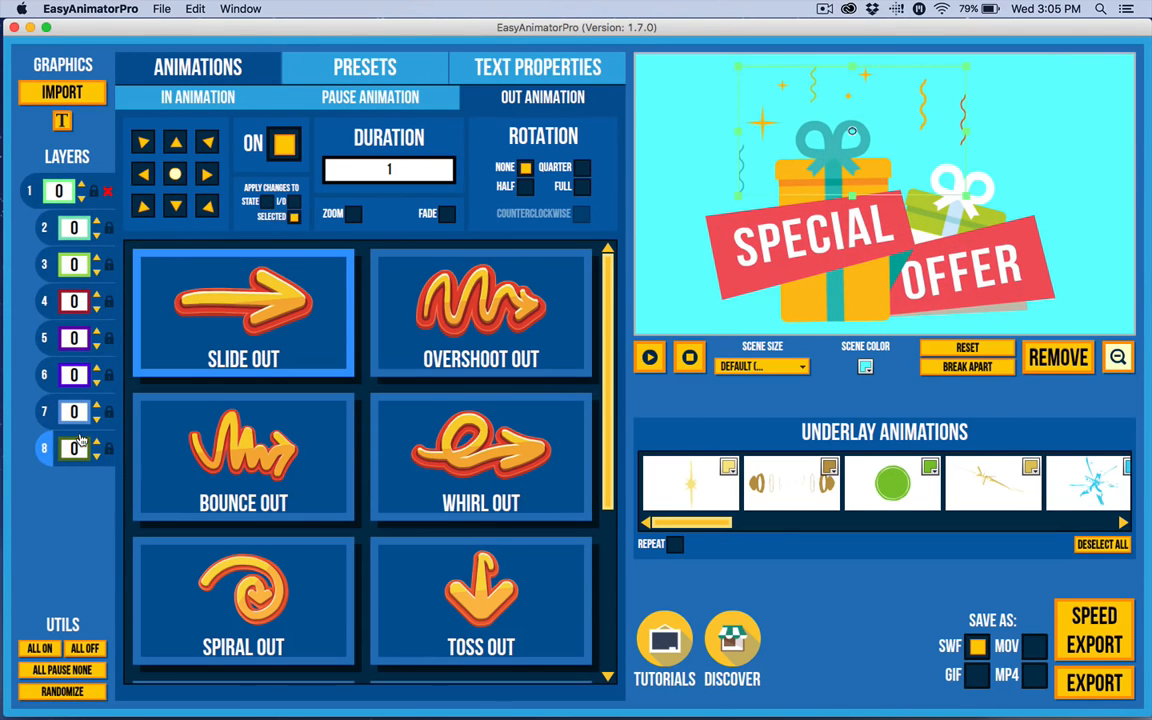
pyautogui.click(365, 67)
pyautogui.click(328, 576)
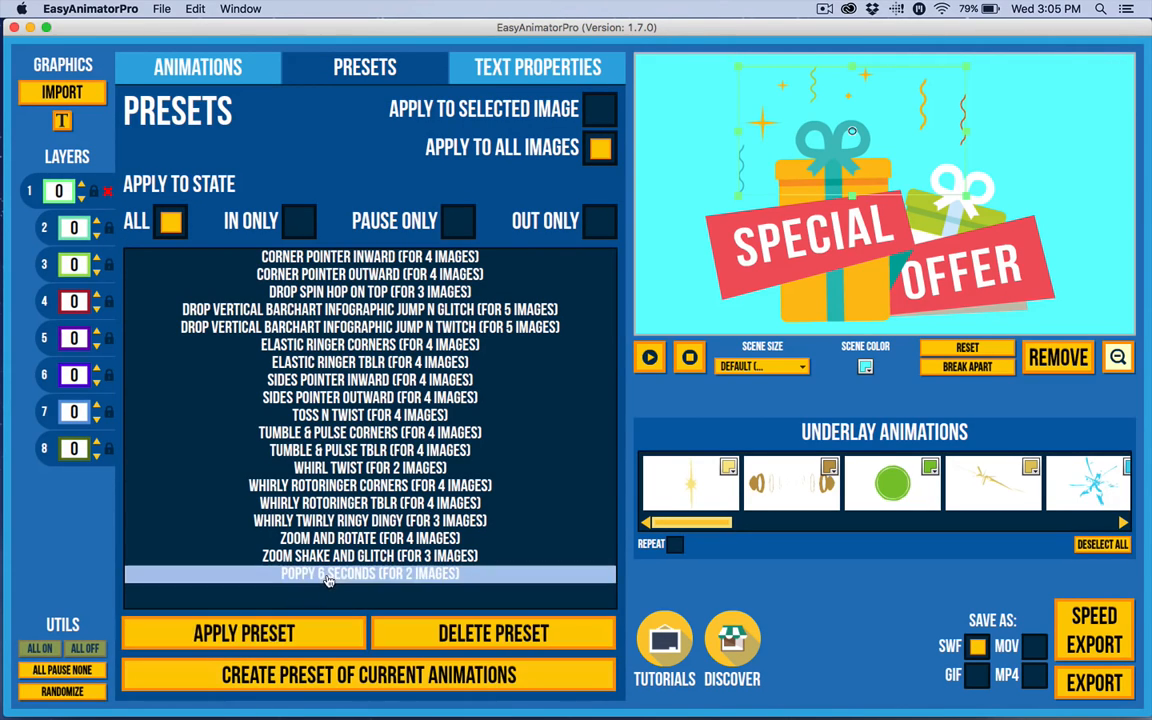
pyautogui.click(285, 632)
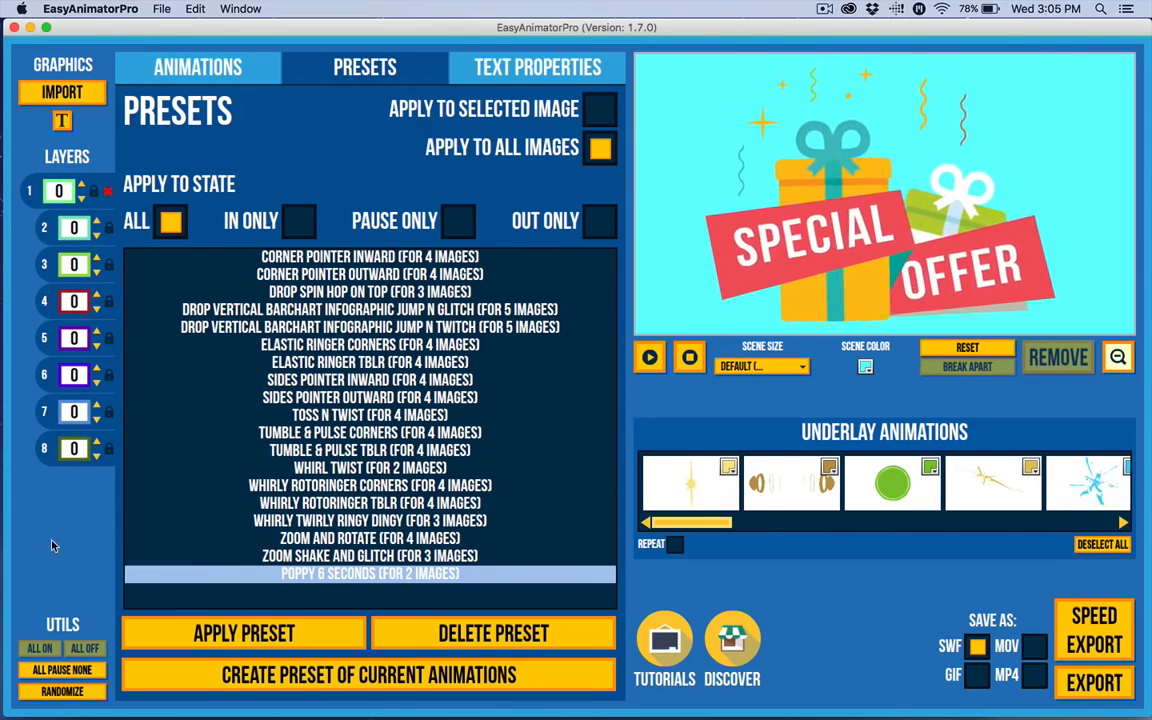
# Examine the pause animation settings of the confetti layer and preview the scene.
pyautogui.click(830, 197)
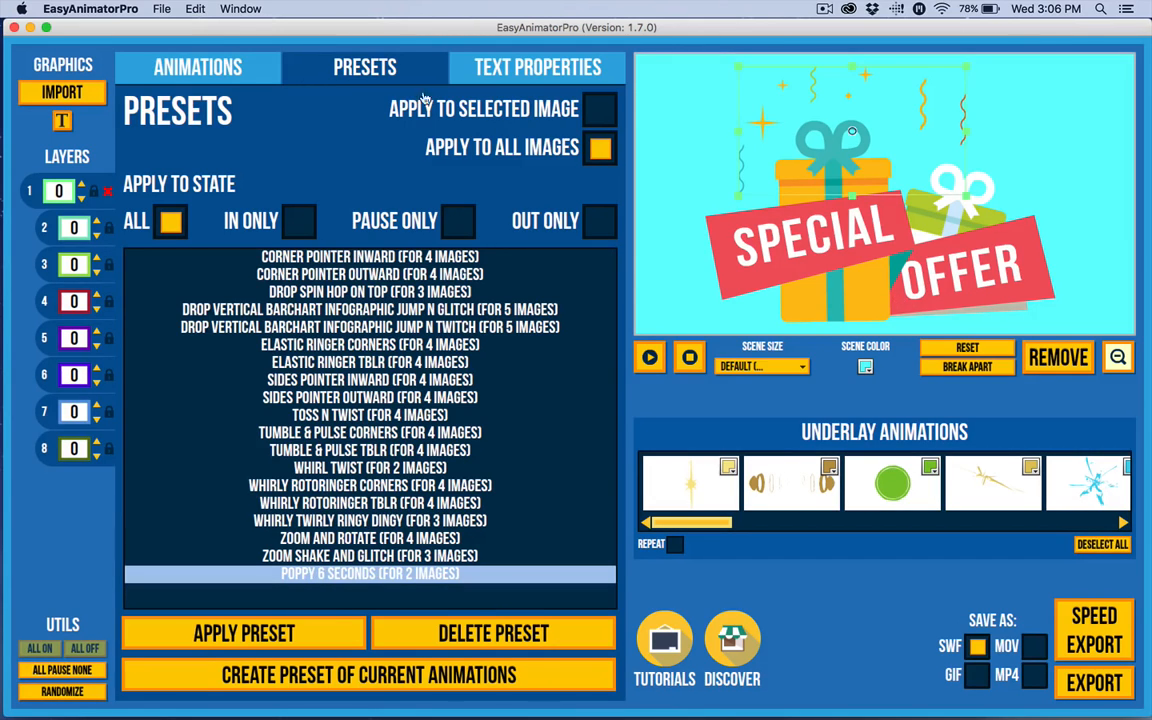
pyautogui.click(231, 65)
pyautogui.click(352, 97)
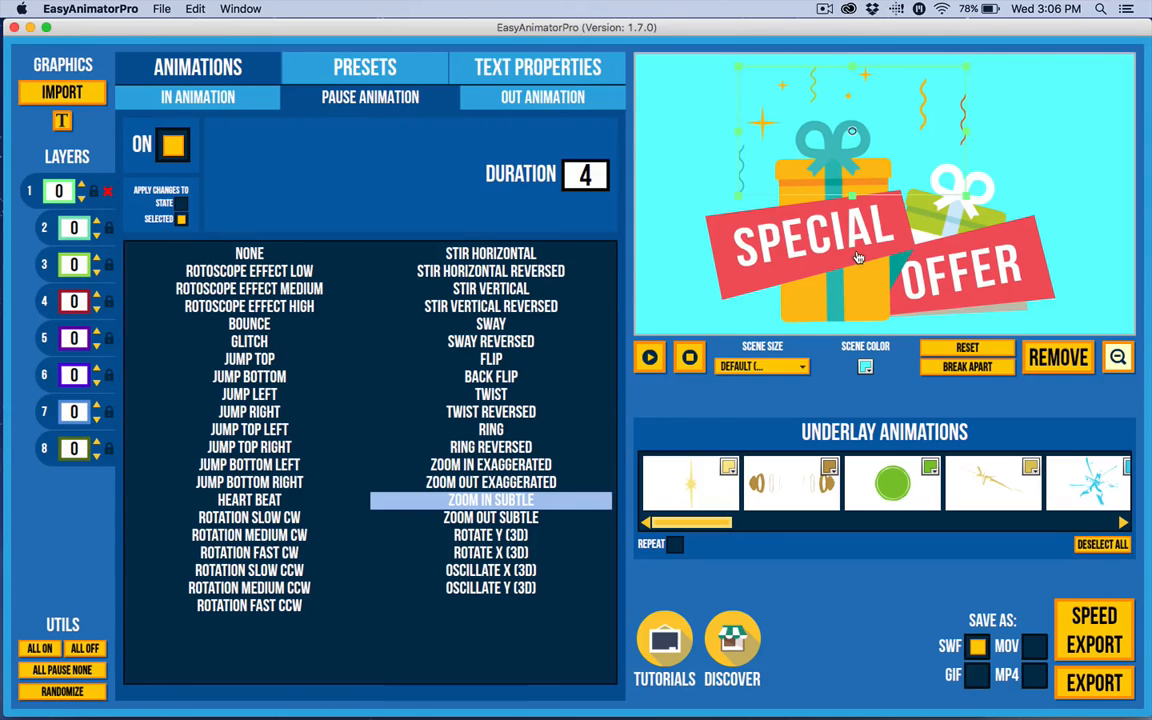
pyautogui.click(658, 352)
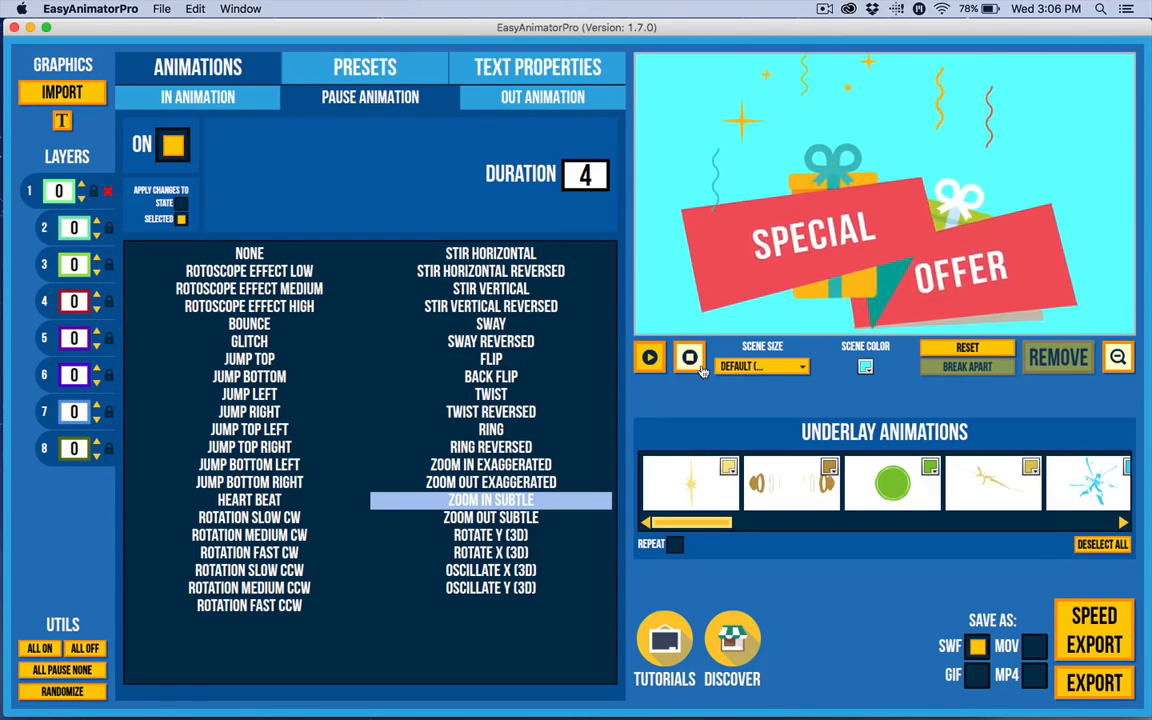
# Assign the pause animations Ring Reversed to the large gift box, Ring to the green gift and Twist to the confetti.
pyautogui.click(845, 312)
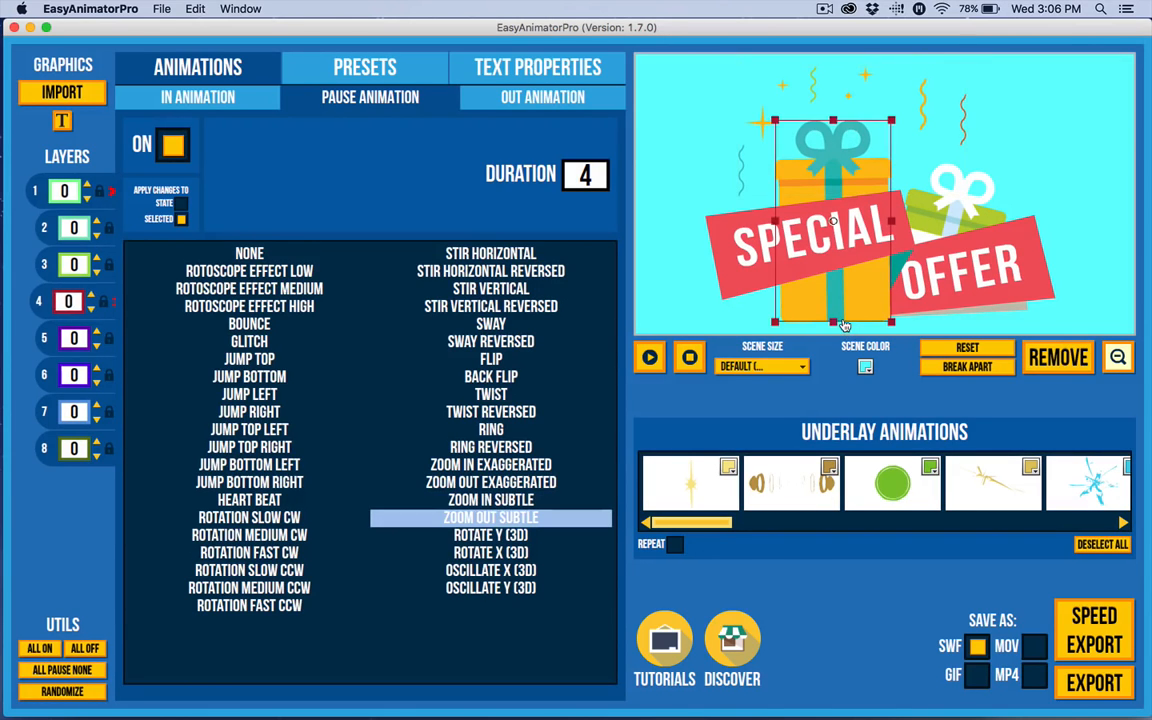
pyautogui.click(506, 450)
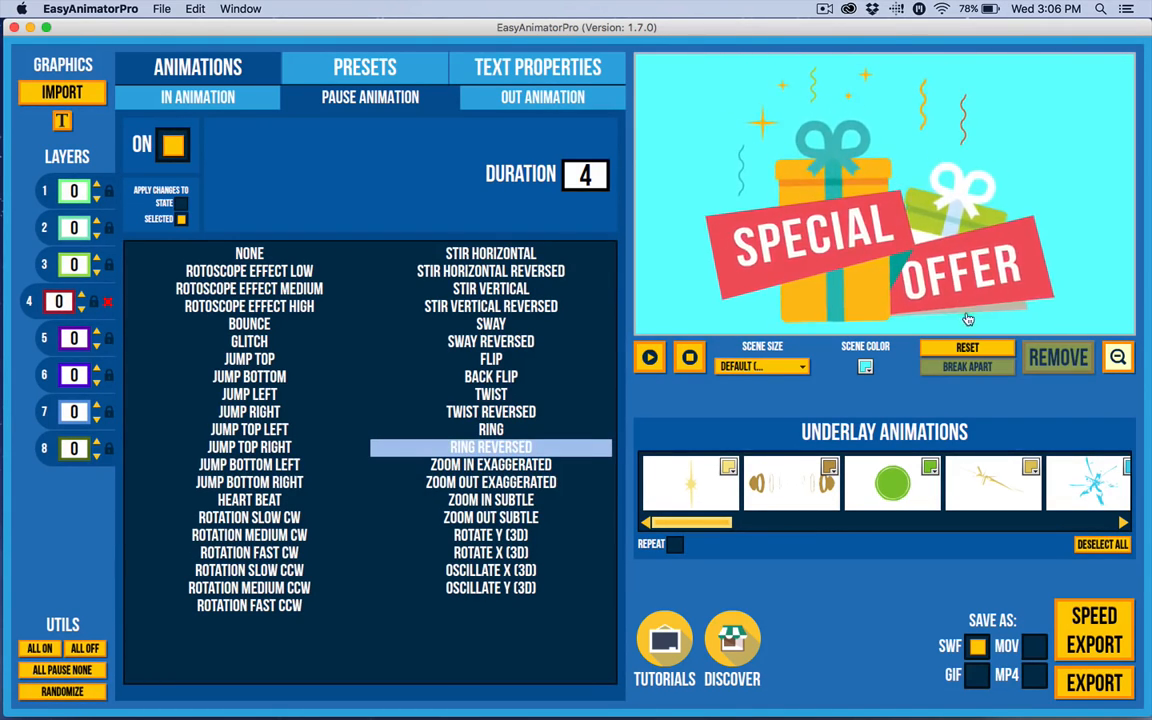
pyautogui.click(958, 209)
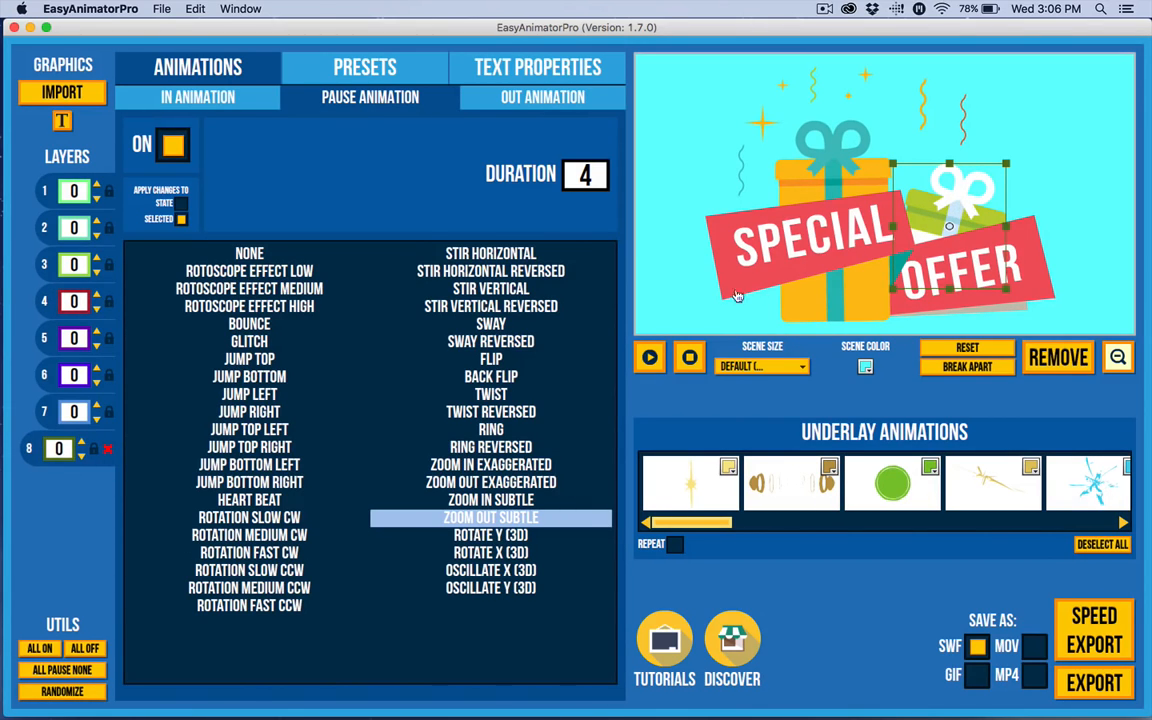
pyautogui.click(491, 429)
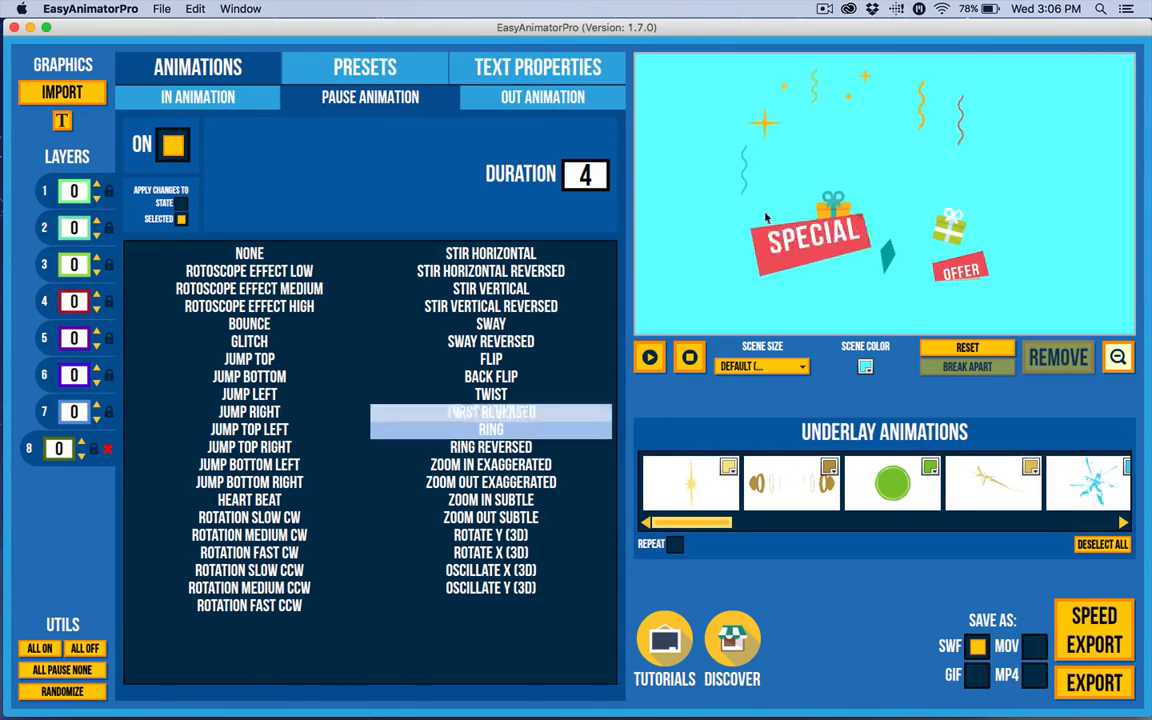
pyautogui.click(817, 91)
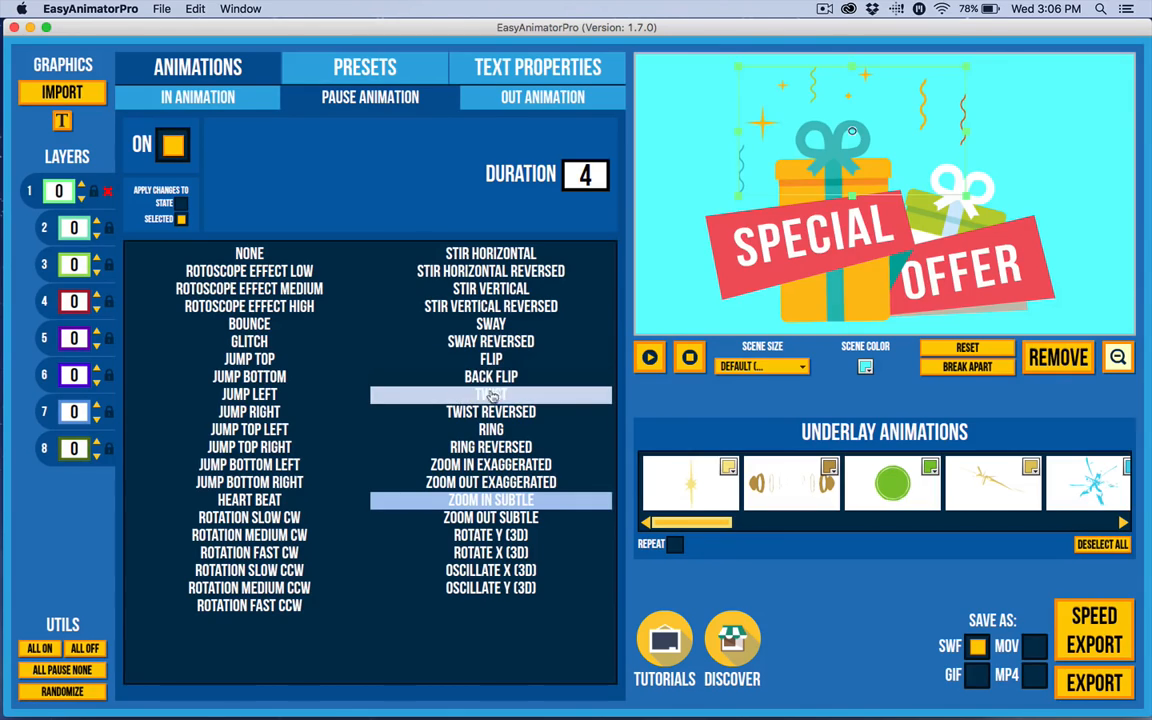
pyautogui.click(450, 394)
# Set the pause animation of the words "SPECIAL" and "OFFER" to Zoom In Subtle.
pyautogui.click(757, 256)
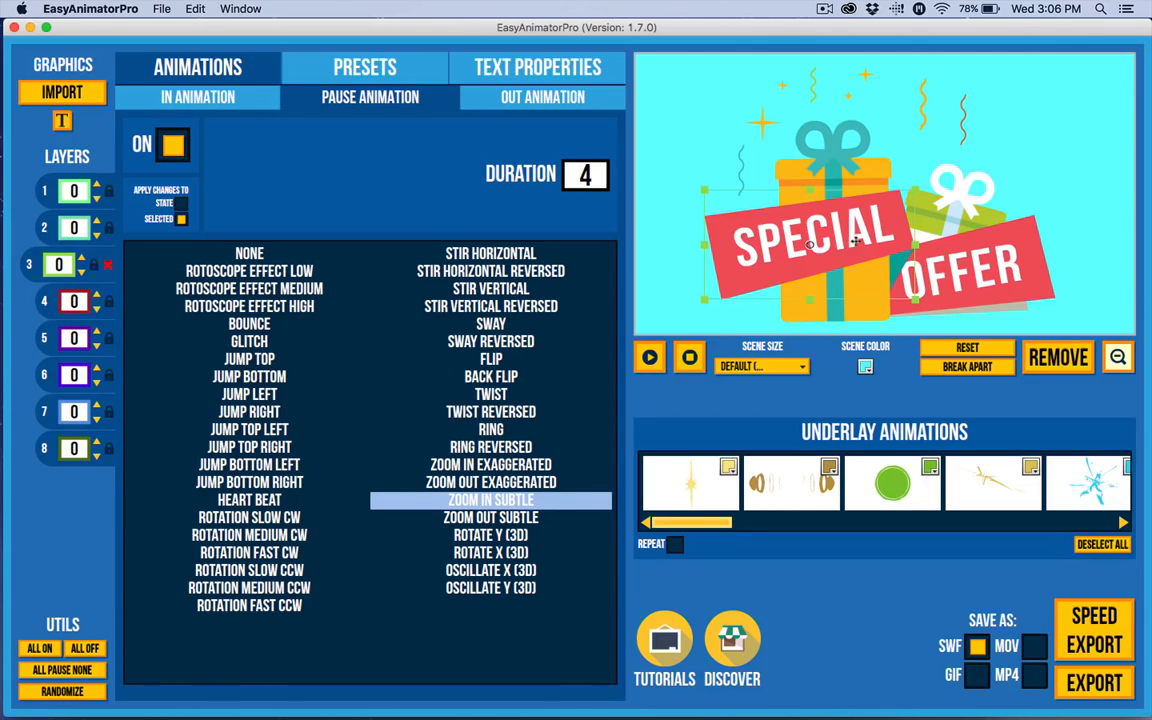
pyautogui.click(844, 141)
pyautogui.click(778, 240)
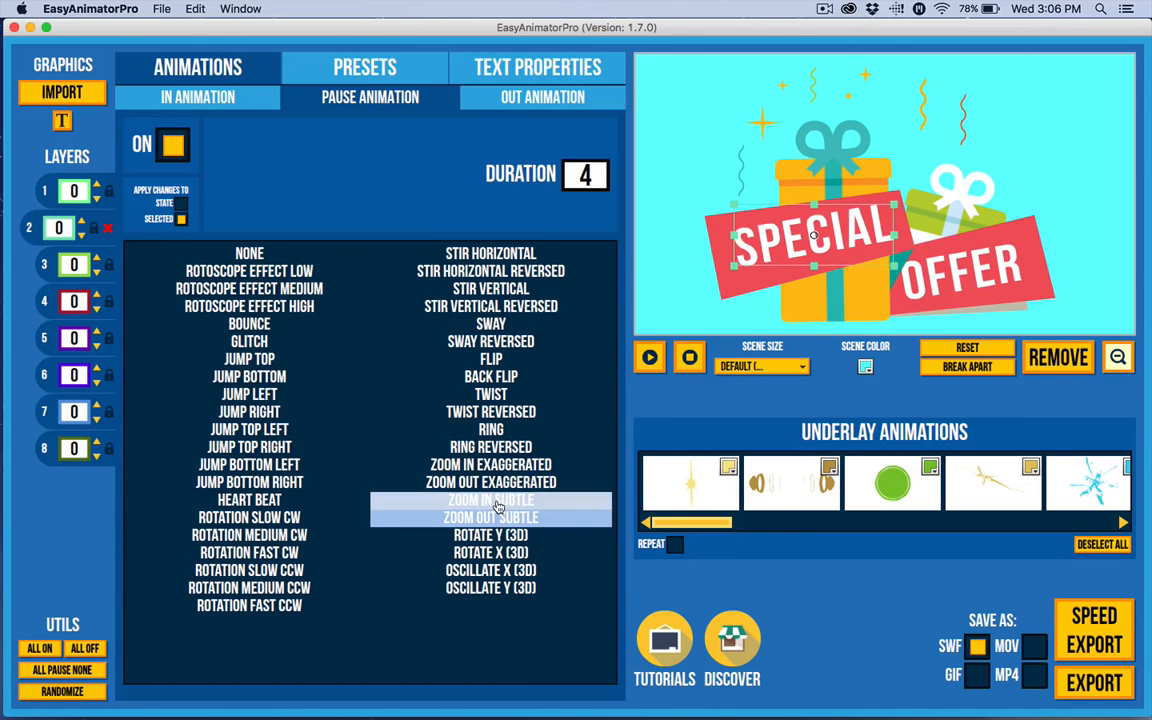
pyautogui.click(984, 278)
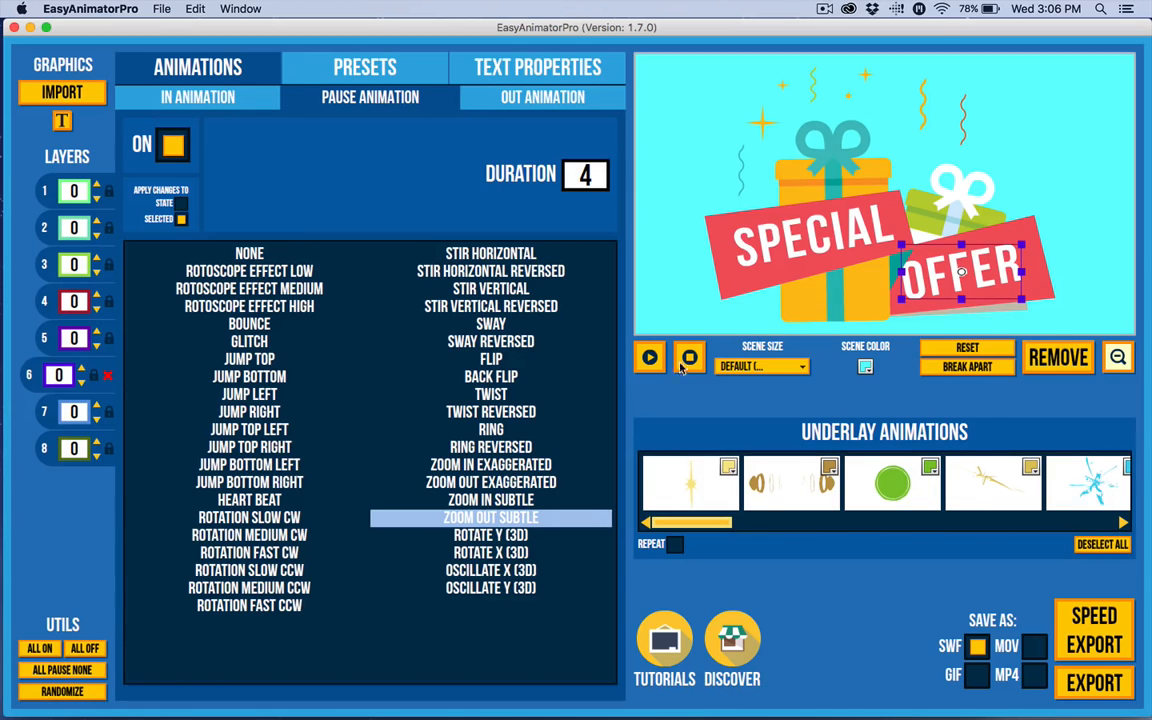
pyautogui.click(490, 499)
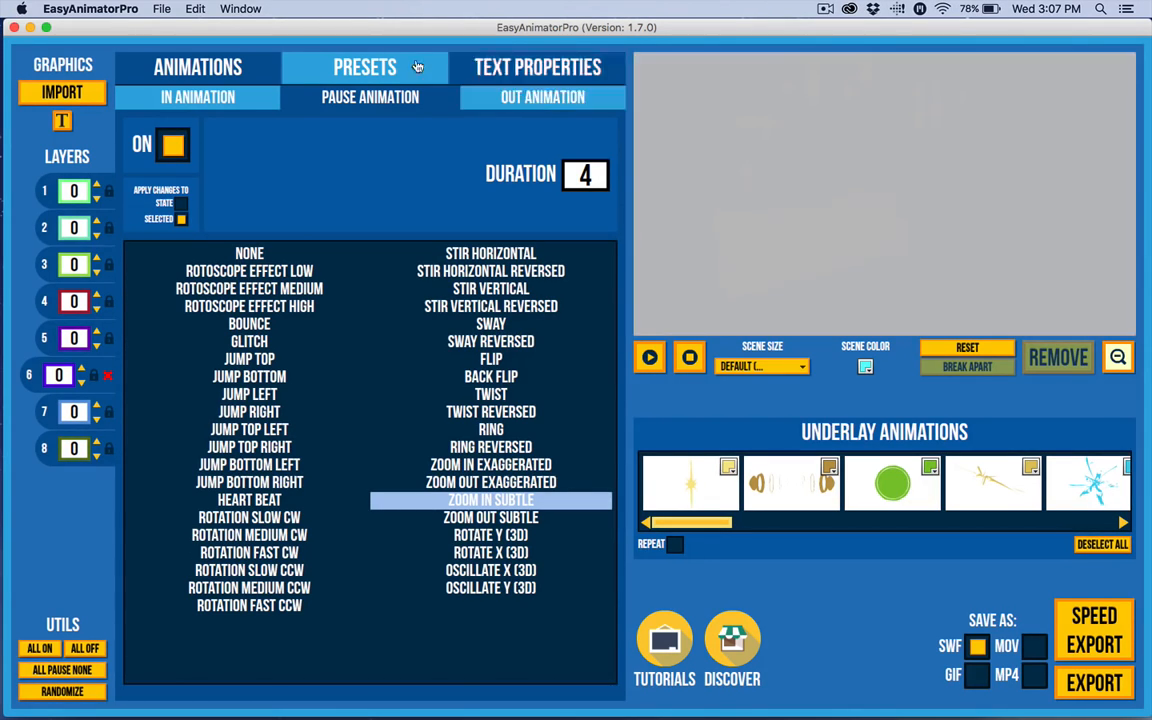
# Try the Toss N Twist preset, and apply the Whirl Twist preset to all images and all states instead.
pyautogui.click(365, 67)
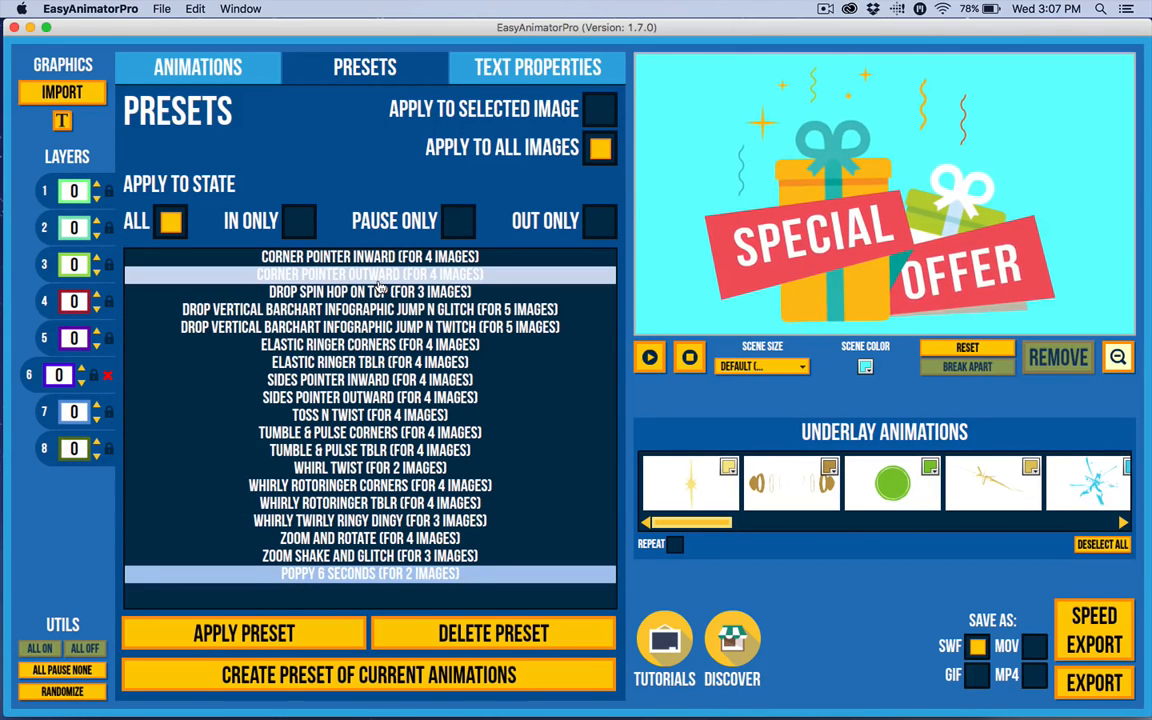
pyautogui.click(330, 414)
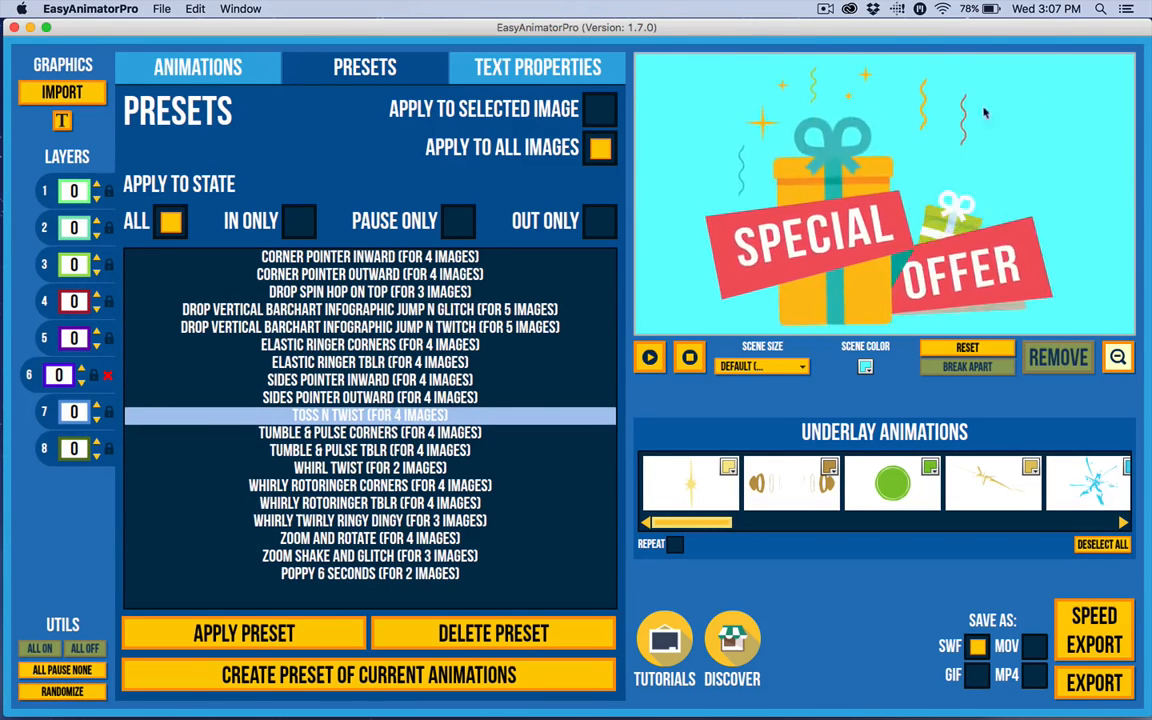
pyautogui.click(985, 113)
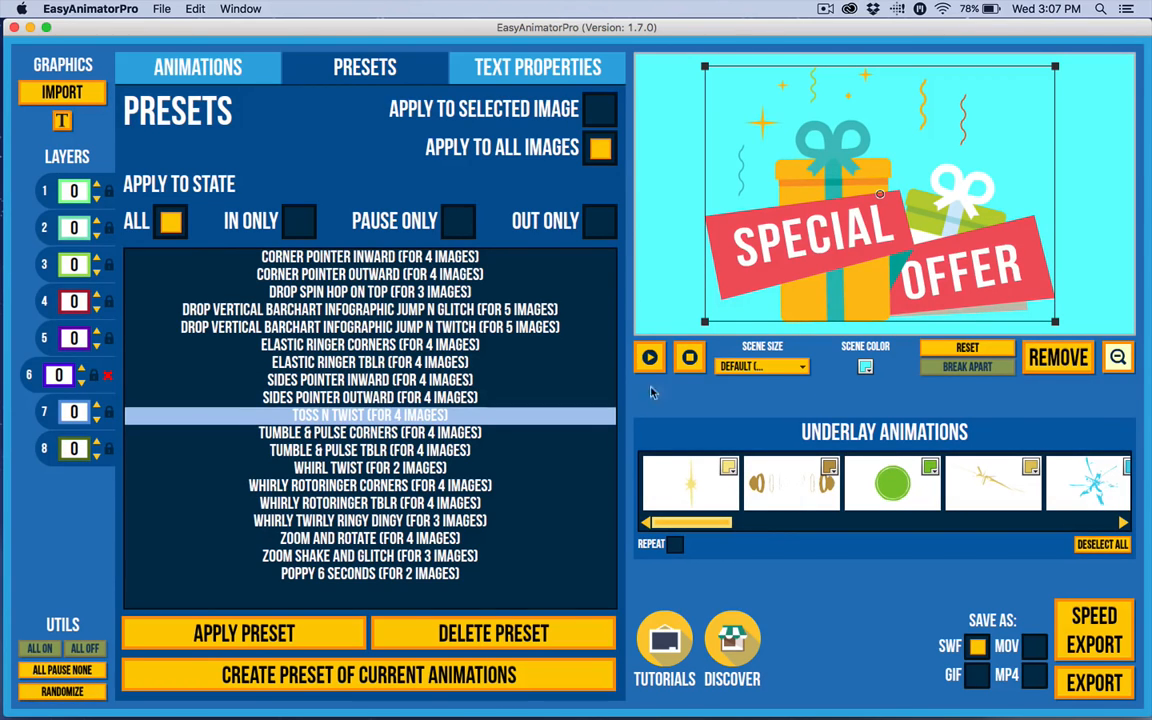
pyautogui.click(400, 467)
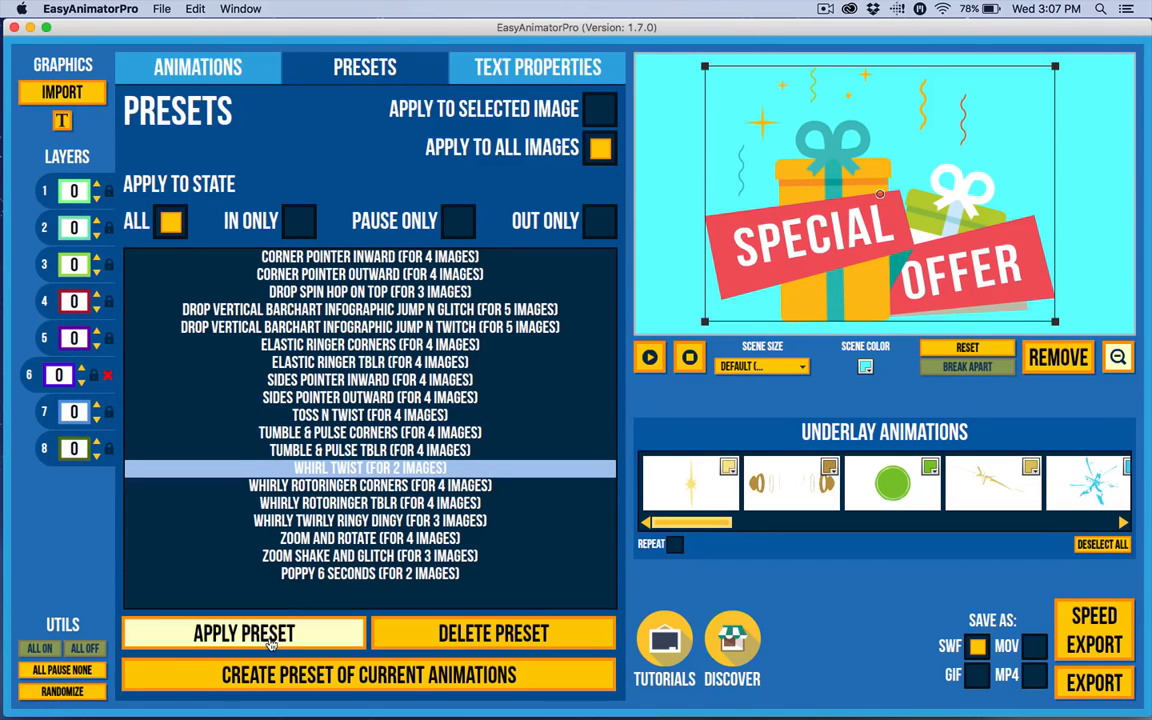
pyautogui.click(270, 640)
# Set the pause animation duration to 6, applying the change to the pause state of all layers.
pyautogui.click(232, 66)
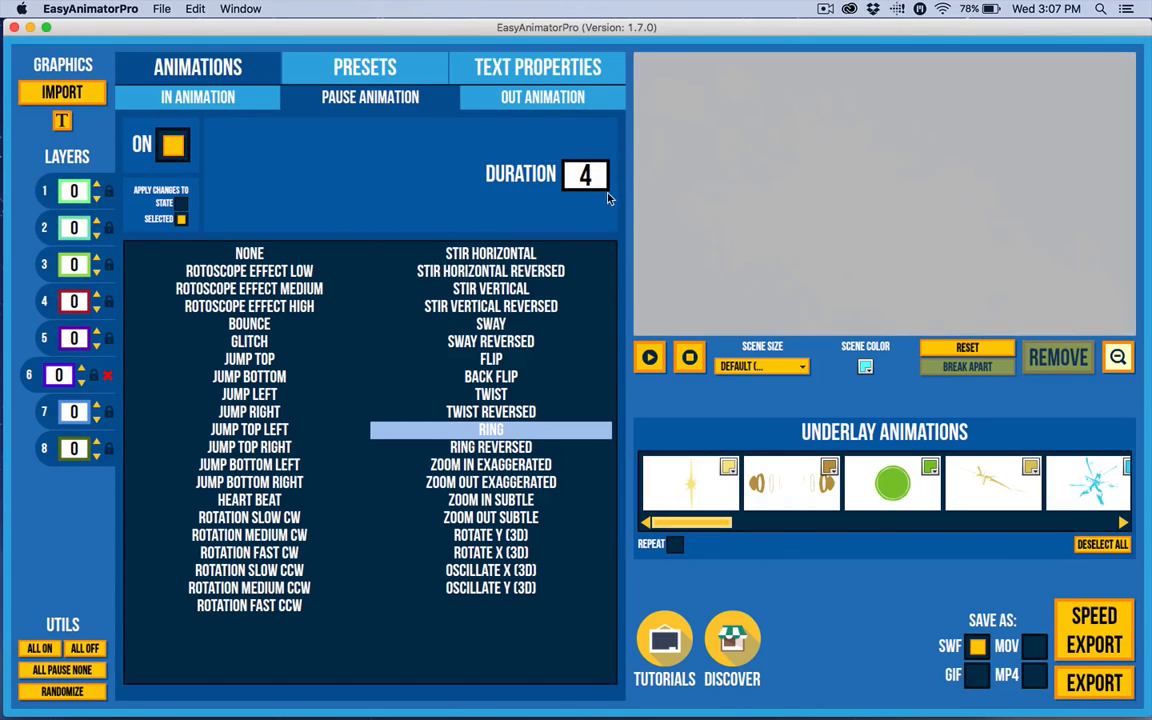
pyautogui.moveTo(599, 175); pyautogui.dragTo(481, 152)
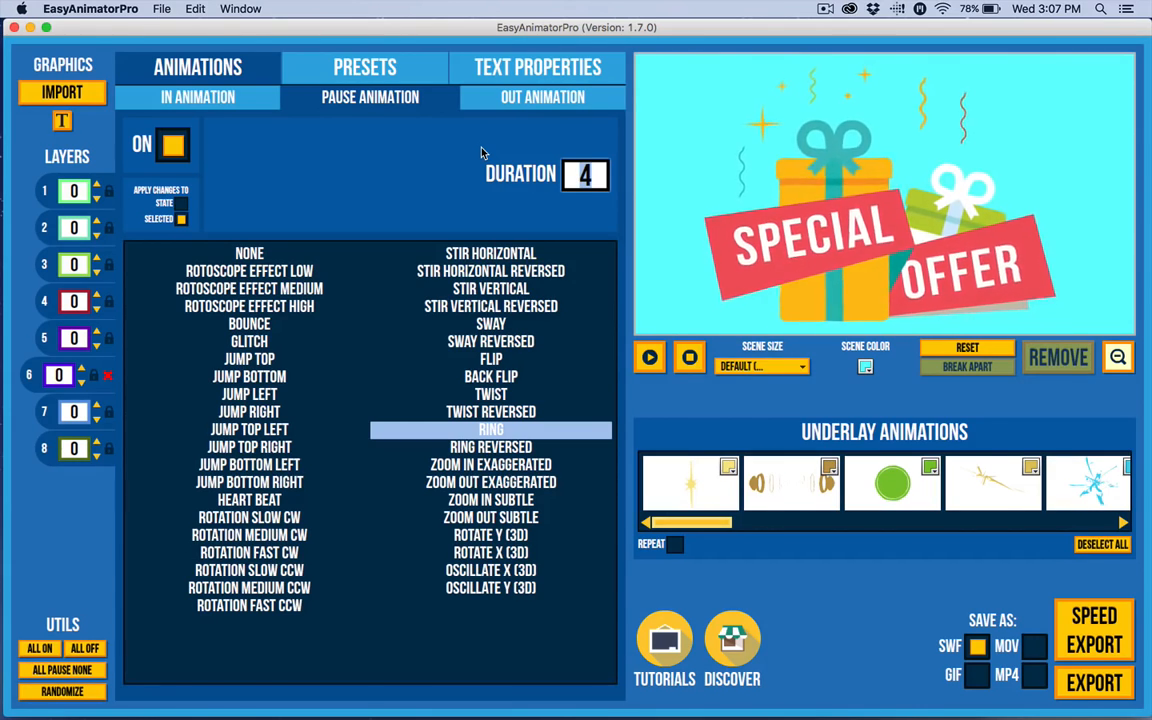
pyautogui.click(182, 212)
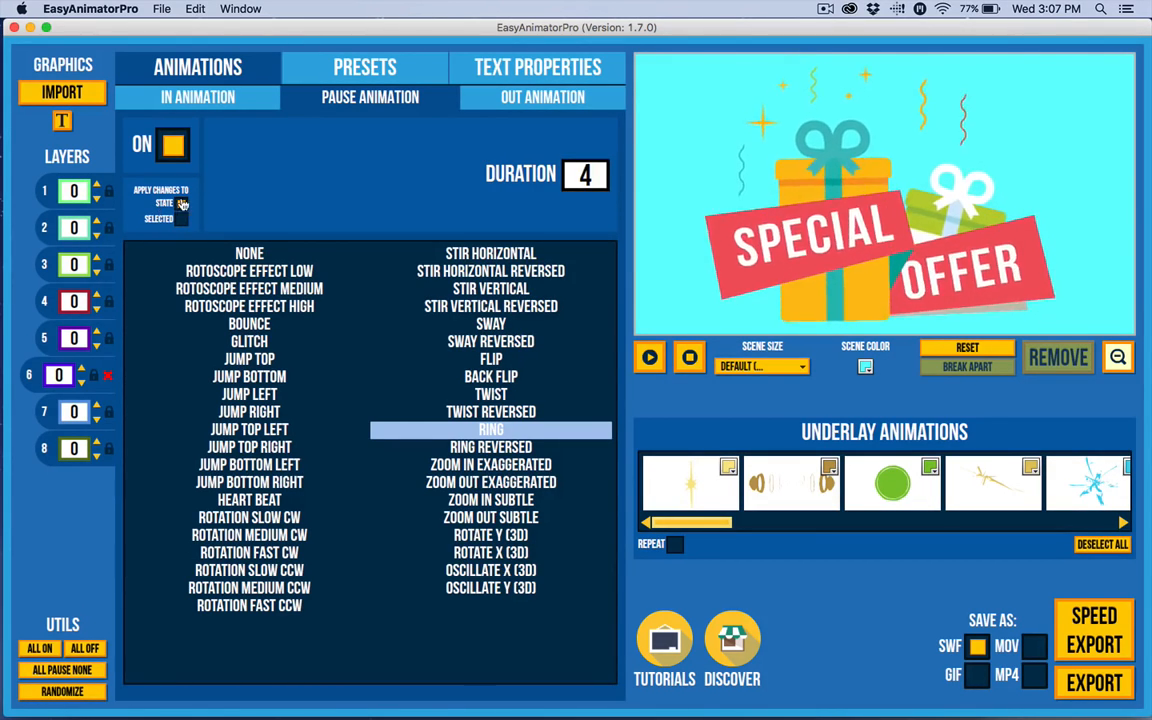
pyautogui.moveTo(602, 192); pyautogui.dragTo(524, 155)
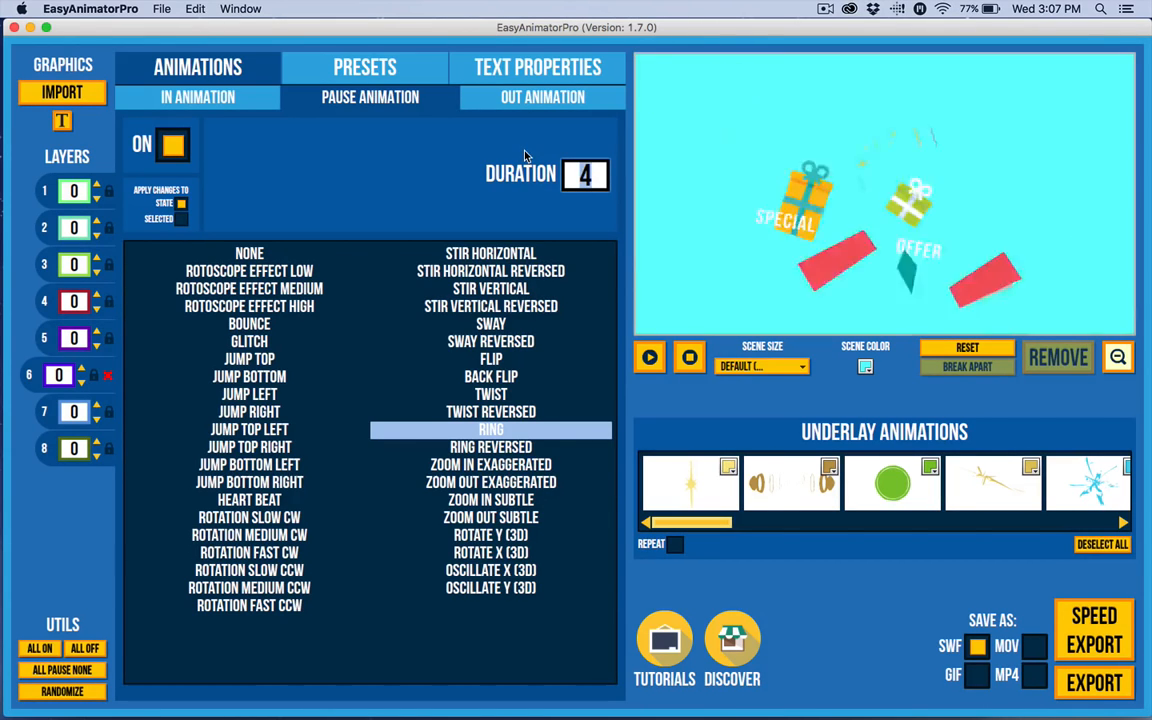
pyautogui.write('6')
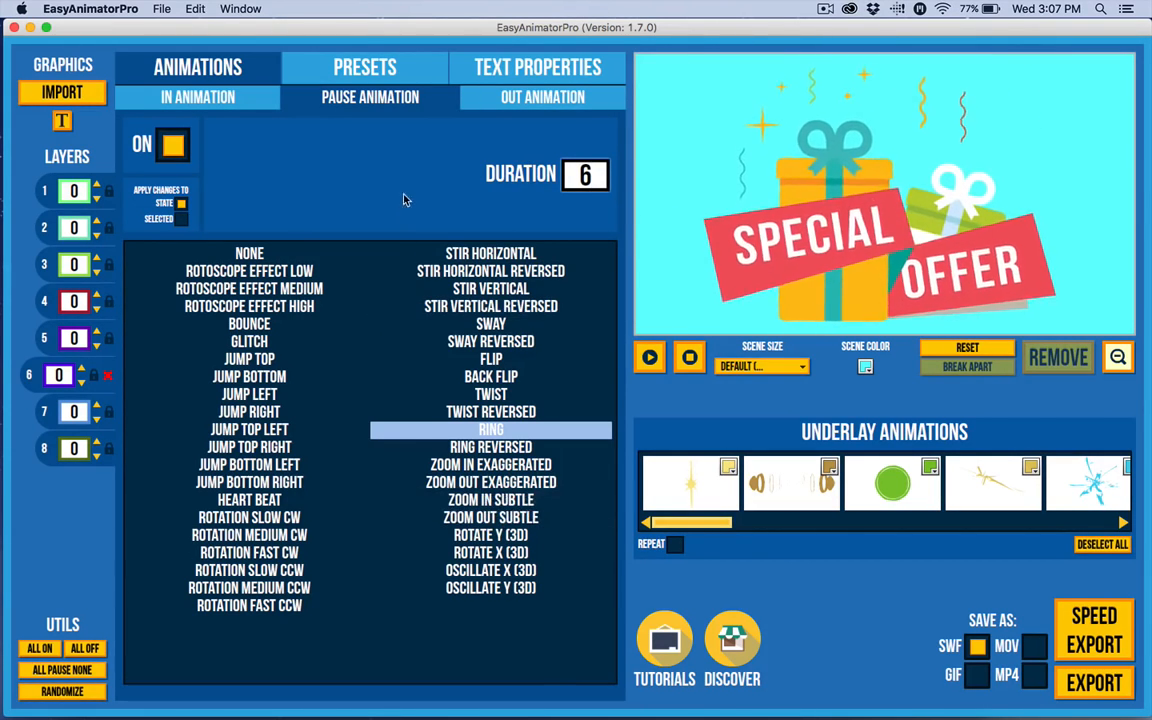
# Return to the preset list and review the presets and the states they can be applied to.
pyautogui.click(334, 70)
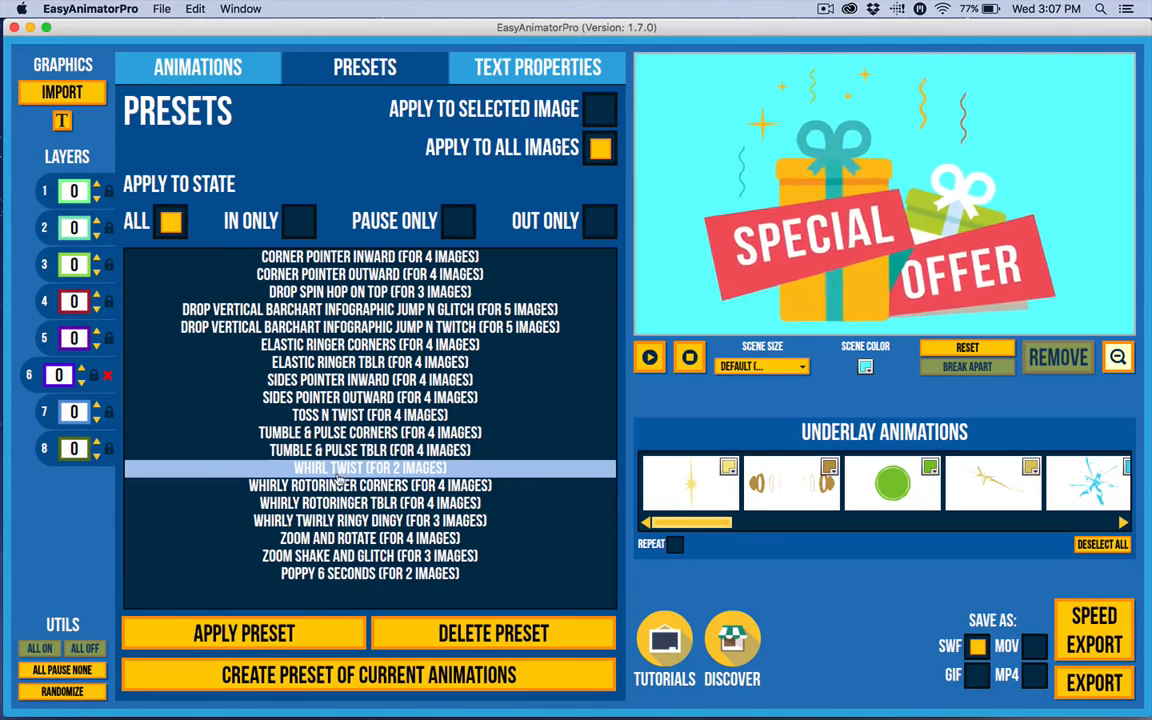
pyautogui.click(483, 634)
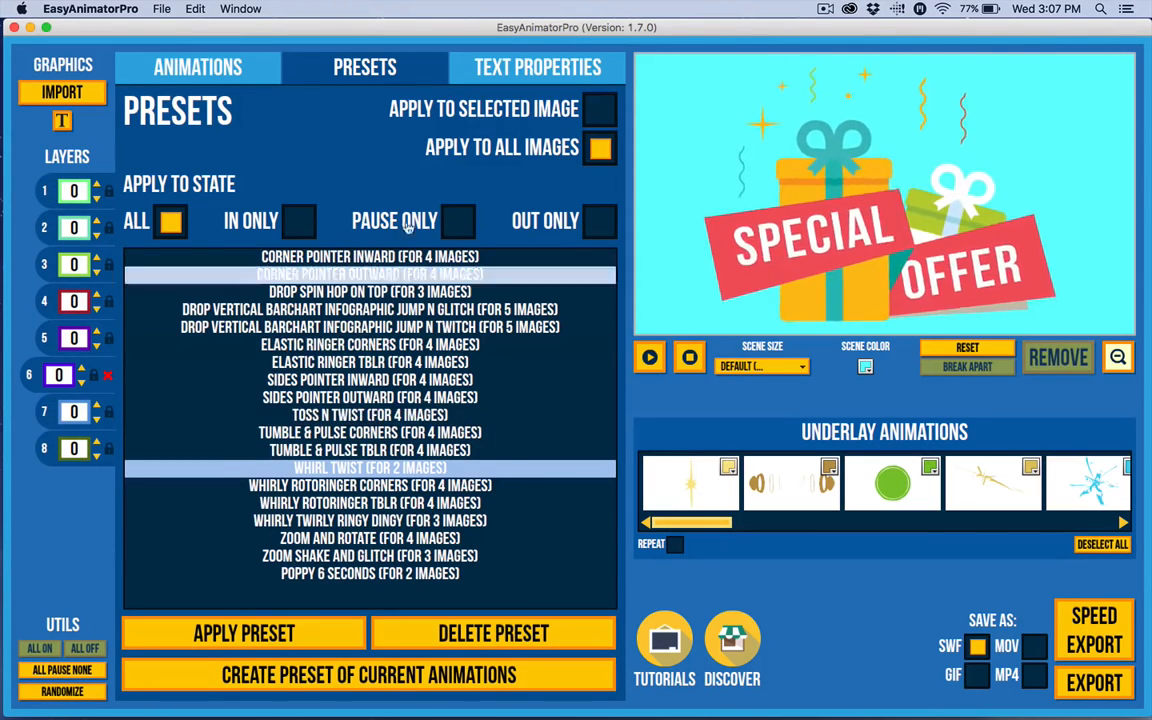
pyautogui.click(568, 210)
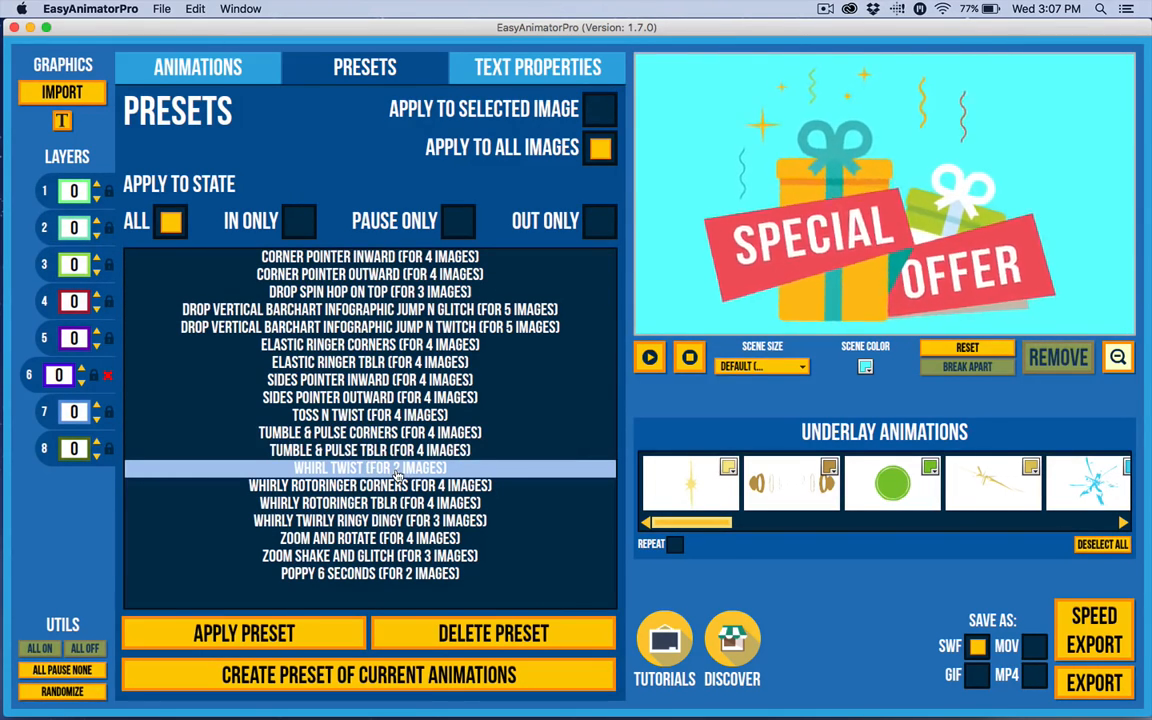
# Delete layer 3, the red banner behind the word "SPECIAL".
pyautogui.click(46, 264)
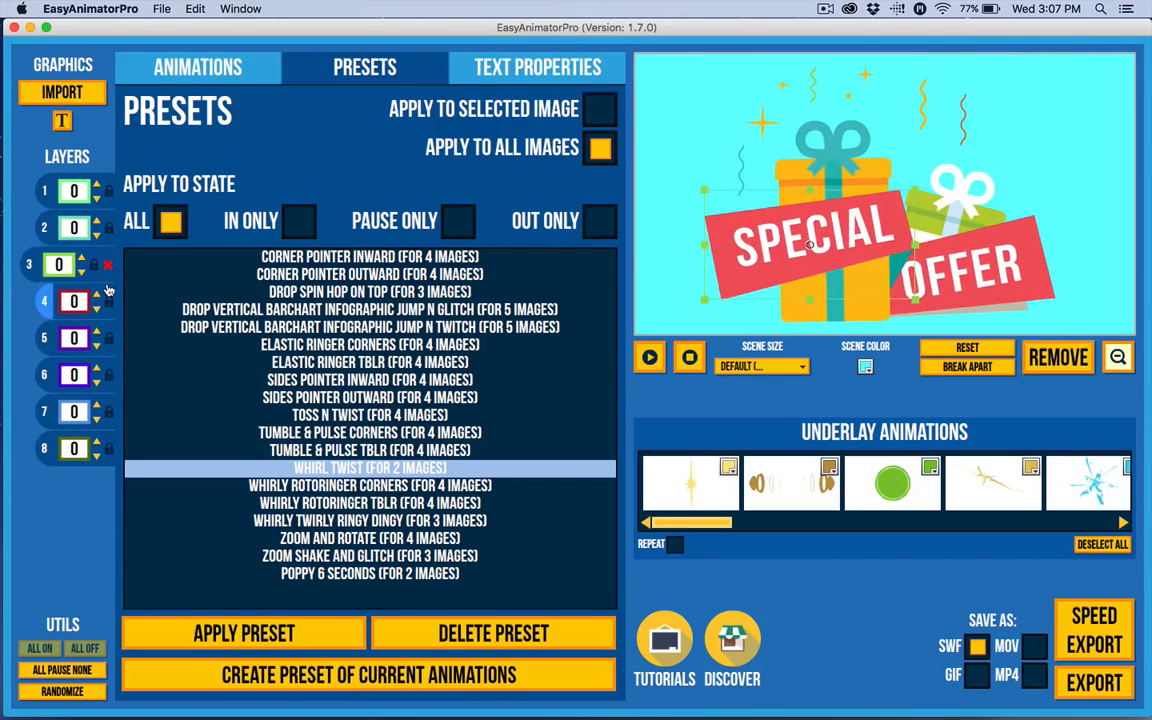
pyautogui.click(108, 270)
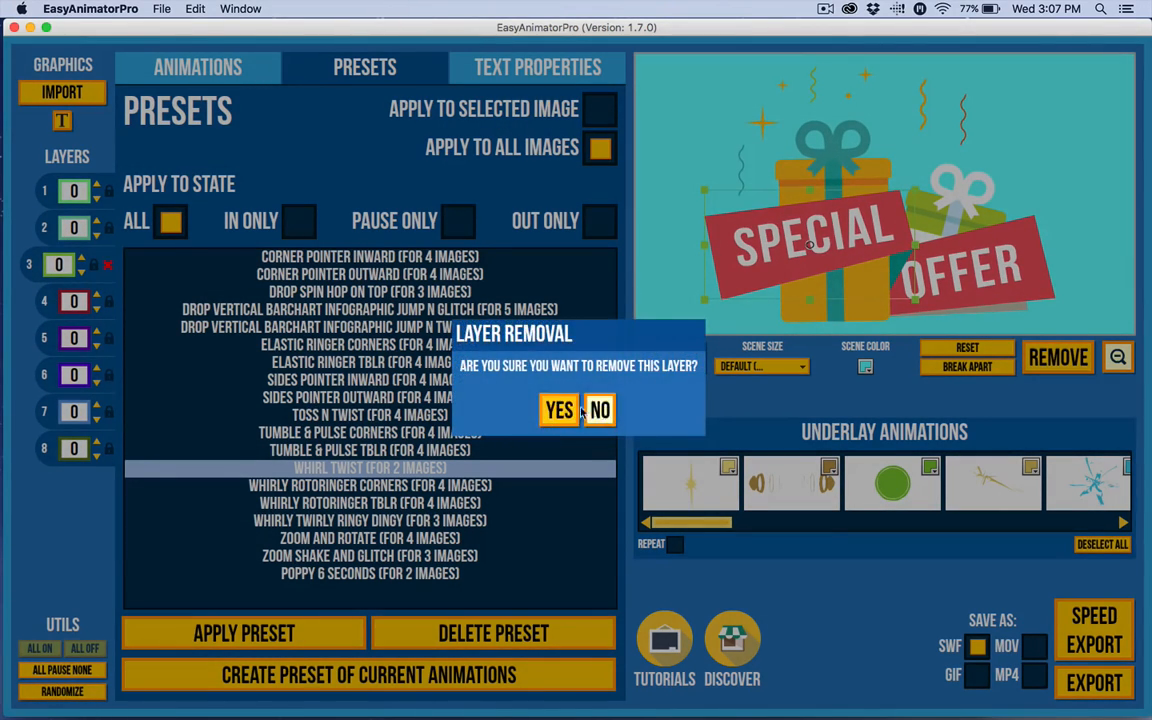
pyautogui.click(556, 406)
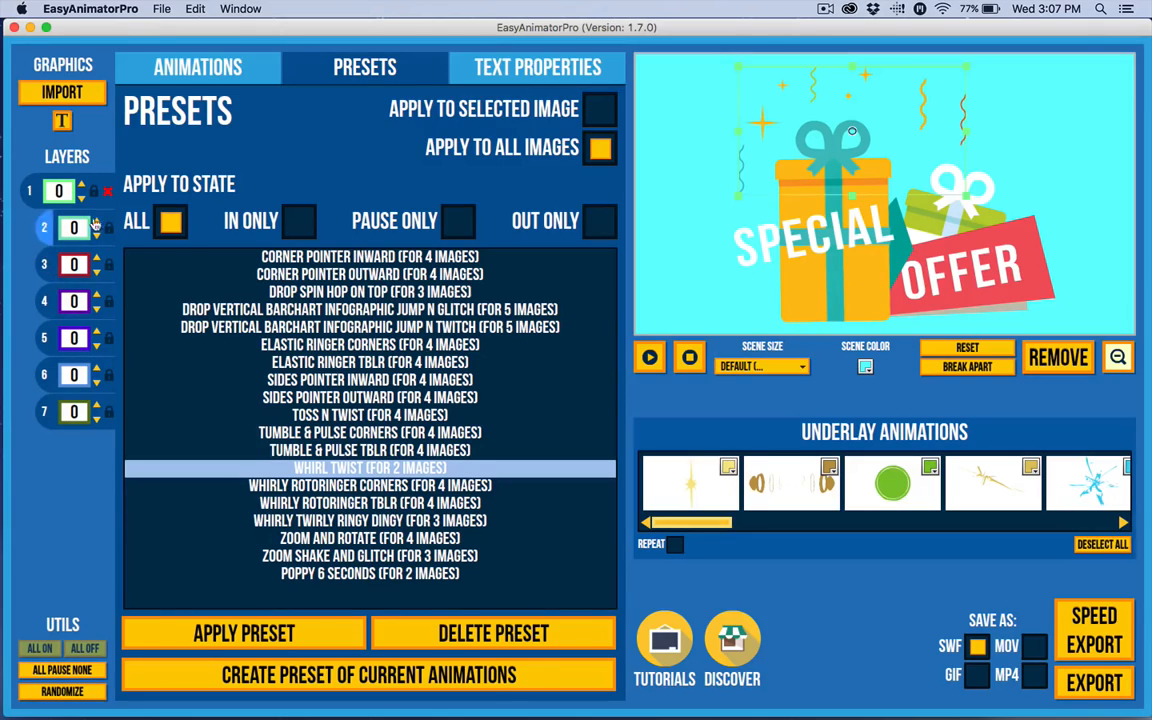